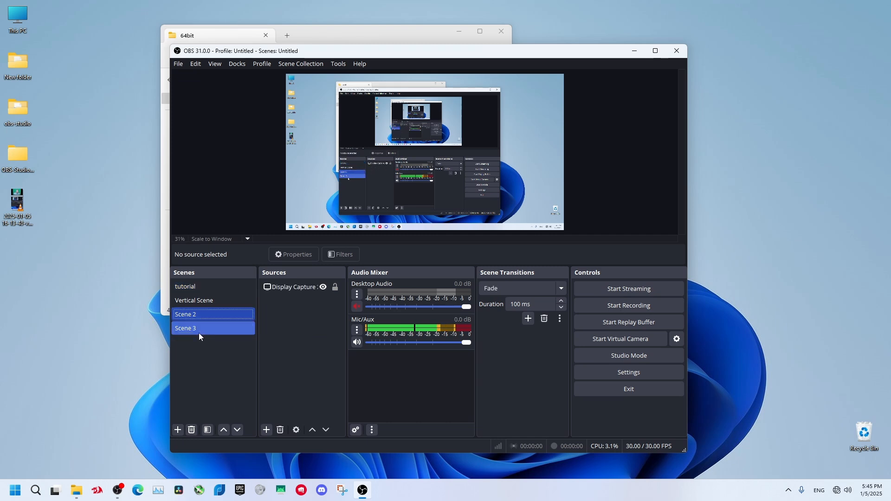
Switch through Vertical Scene, Scene 2, Scene 3 and tutorial to view how the preview changes between scenes.
{"action": "left_click", "coordinate": [200, 300]}
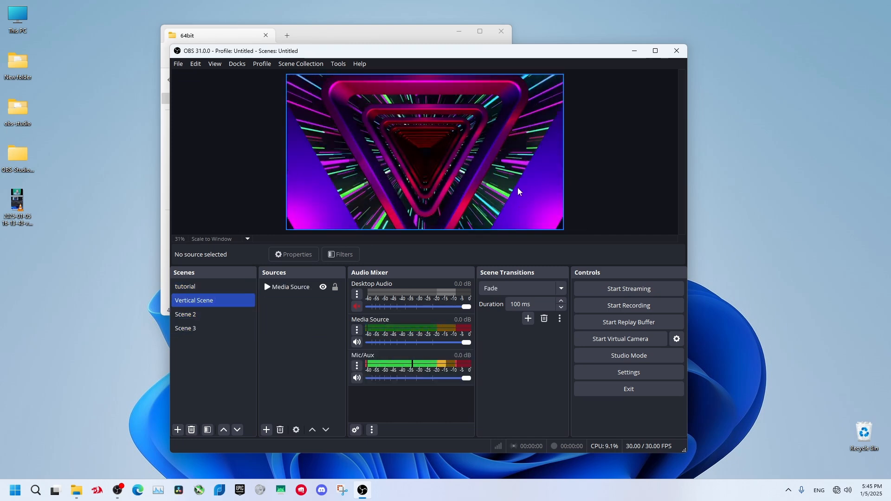
{"action": "left_click", "coordinate": [225, 314]}
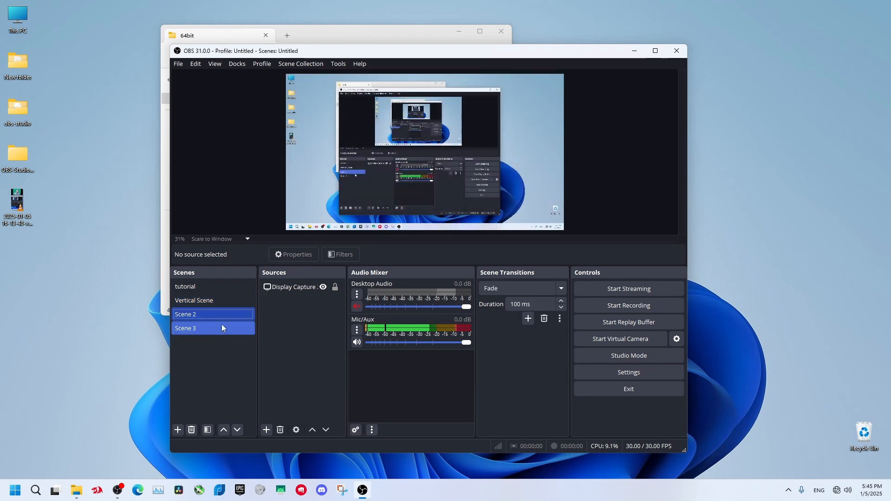
{"action": "left_click", "coordinate": [217, 330]}
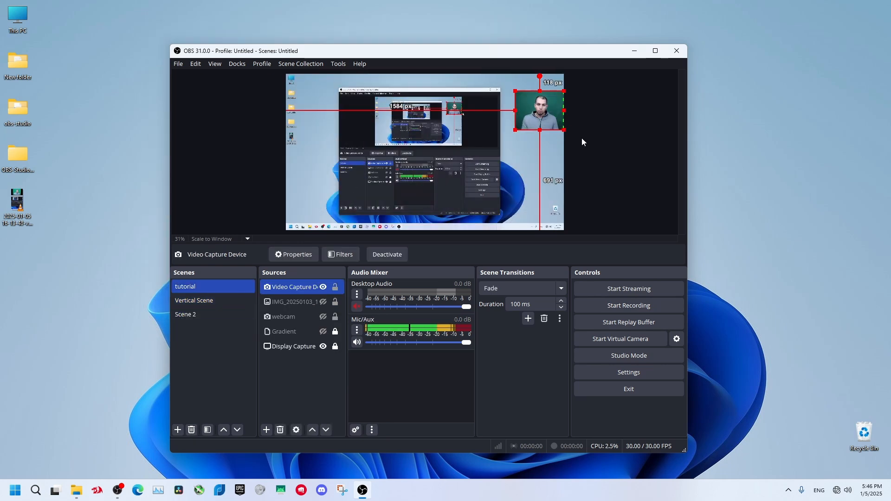
{"action": "left_click", "coordinate": [214, 299]}
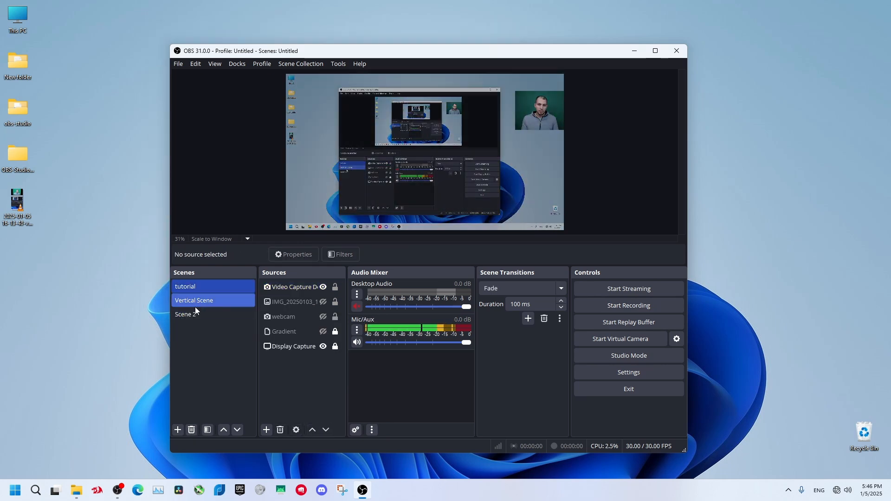
{"action": "left_click", "coordinate": [198, 315]}
{"action": "left_click", "coordinate": [216, 288]}
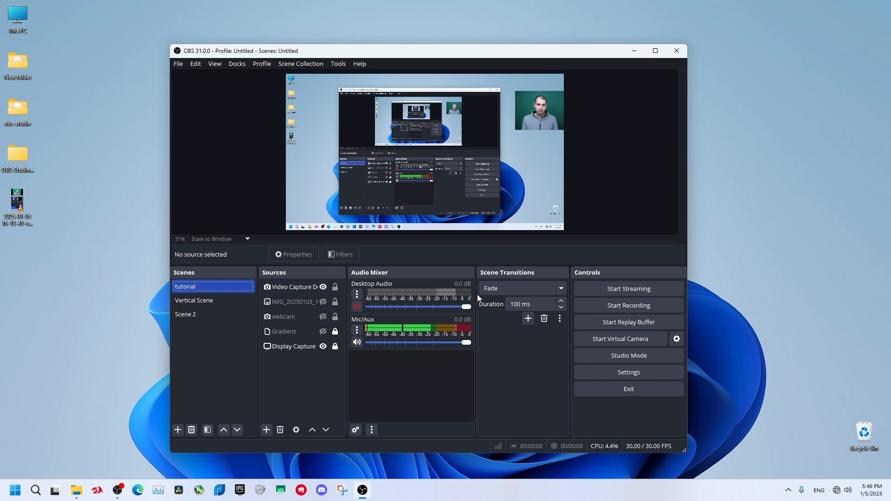
Set the scene transition to Cut and review the list of available transitions.
{"action": "left_click", "coordinate": [544, 288]}
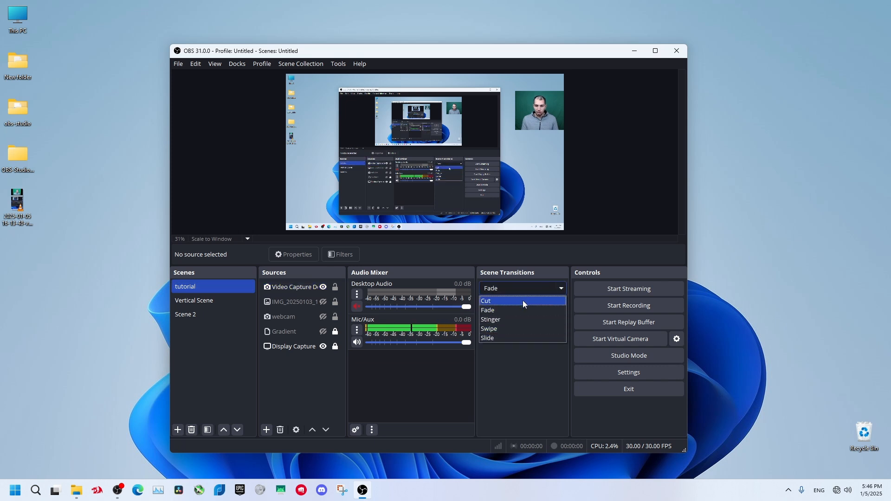
{"action": "left_click", "coordinate": [524, 301]}
{"action": "left_click", "coordinate": [531, 291]}
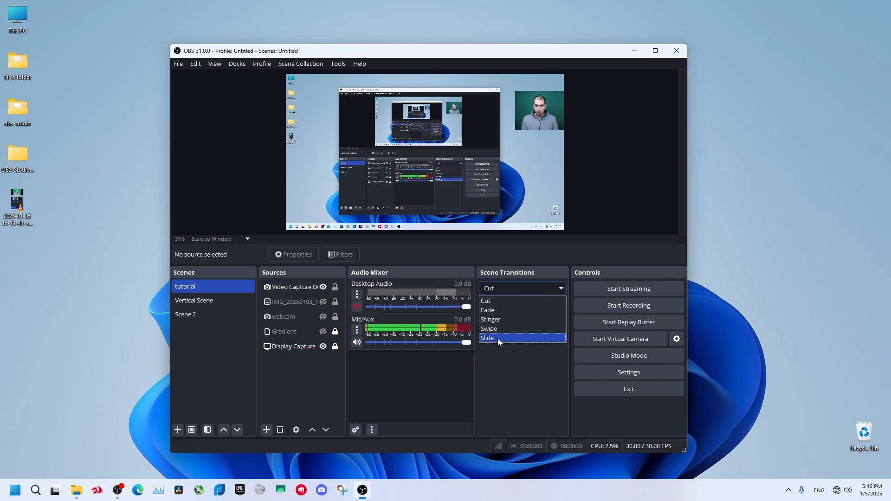
{"action": "left_click", "coordinate": [511, 362]}
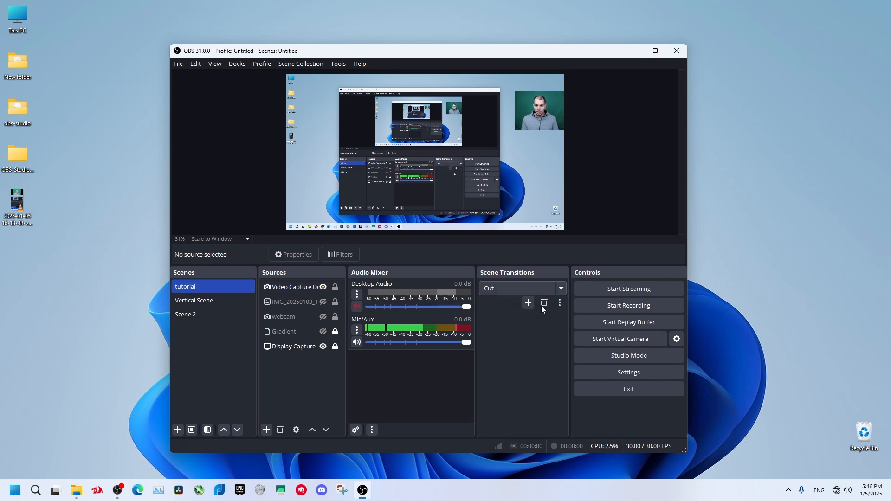
{"action": "left_click", "coordinate": [500, 291]}
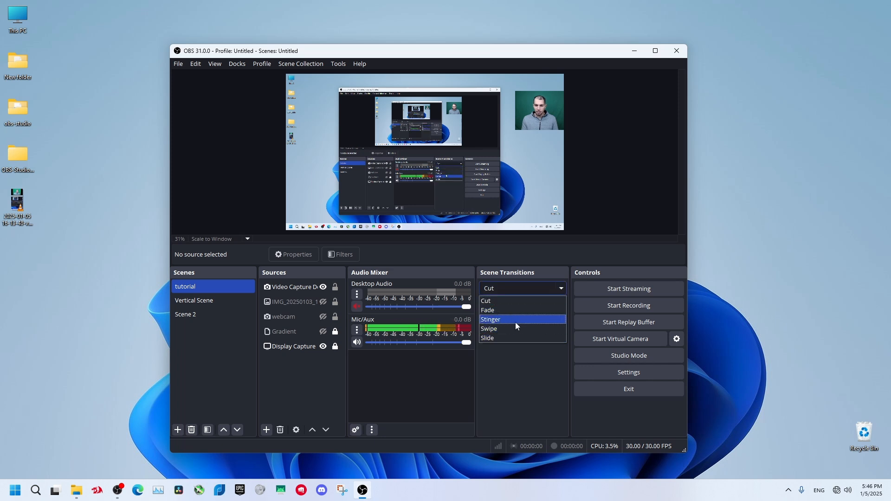
{"action": "left_click", "coordinate": [533, 345]}
Add a Fade to Color scene transition with its default name and accept its properties.
{"action": "left_click", "coordinate": [527, 302]}
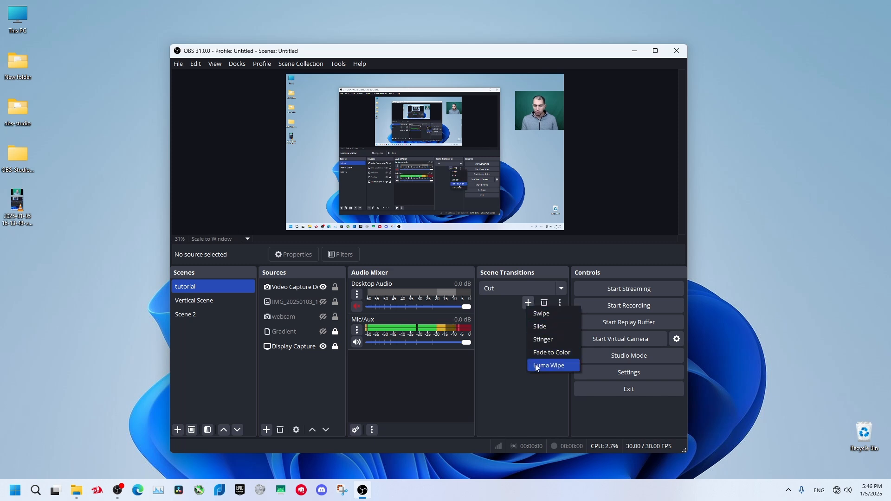
{"action": "left_click", "coordinate": [551, 353]}
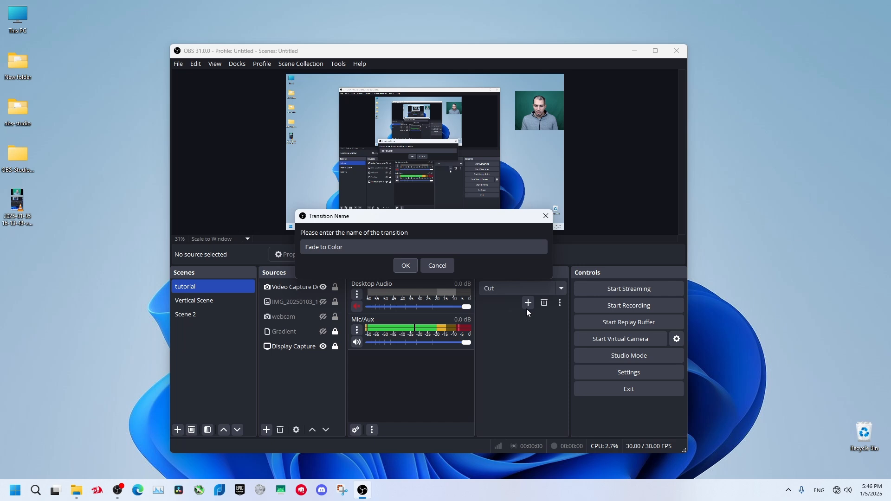
{"action": "left_click", "coordinate": [416, 265]}
{"action": "left_click", "coordinate": [536, 416]}
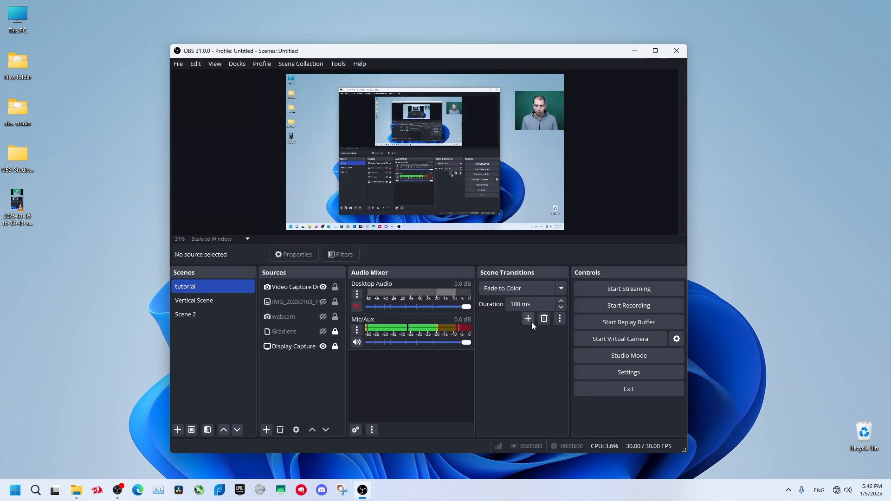
Add a Luma Wipe scene transition with its default name and accept its properties.
{"action": "left_click", "coordinate": [528, 318]}
{"action": "left_click", "coordinate": [548, 377]}
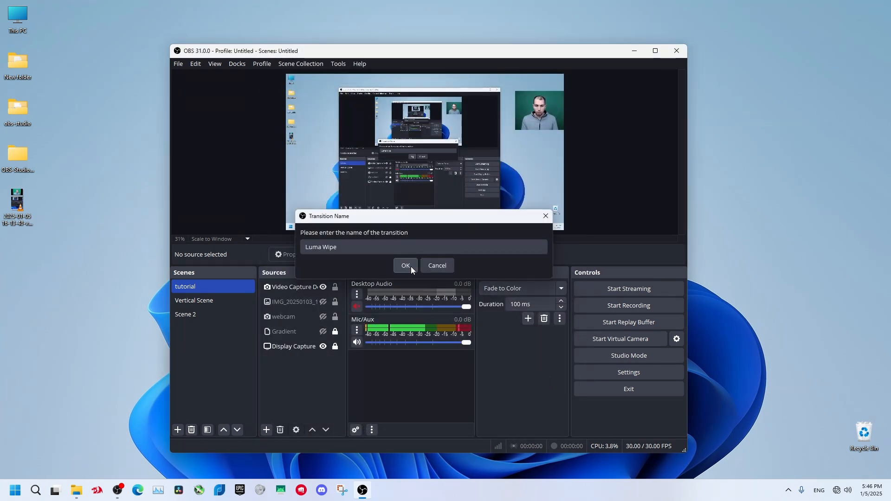
{"action": "left_click", "coordinate": [406, 265]}
{"action": "left_click", "coordinate": [536, 417]}
Set the scene transition to Cut and preview it by switching between Vertical Scene and tutorial.
{"action": "left_click", "coordinate": [517, 286]}
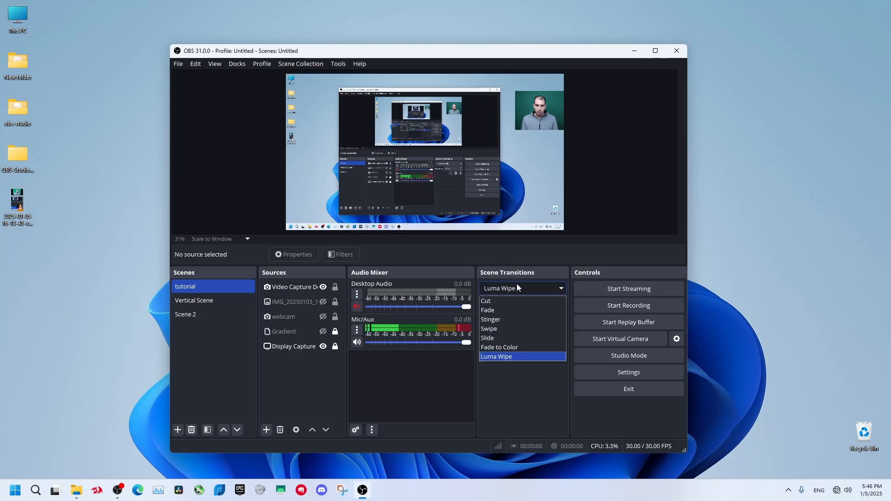
{"action": "left_click", "coordinate": [519, 302]}
{"action": "left_click", "coordinate": [226, 300]}
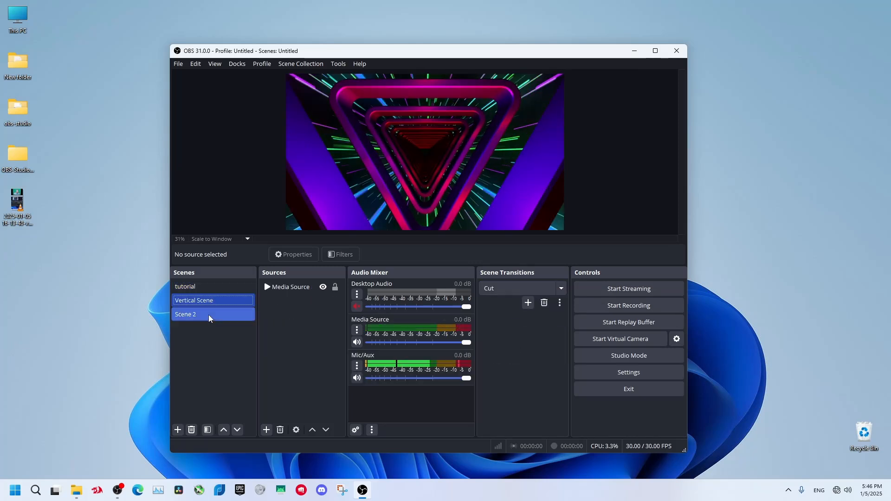
{"action": "left_click", "coordinate": [219, 289]}
{"action": "left_click", "coordinate": [216, 299]}
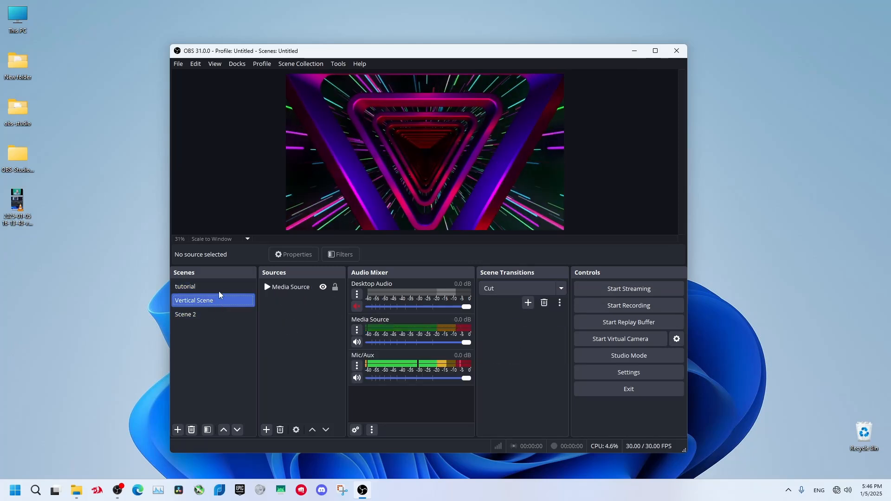
{"action": "left_click", "coordinate": [219, 287]}
Set the scene transition to Fade and preview it by switching among tutorial, Vertical Scene and Scene 2.
{"action": "left_click", "coordinate": [520, 288]}
{"action": "left_click", "coordinate": [517, 310]}
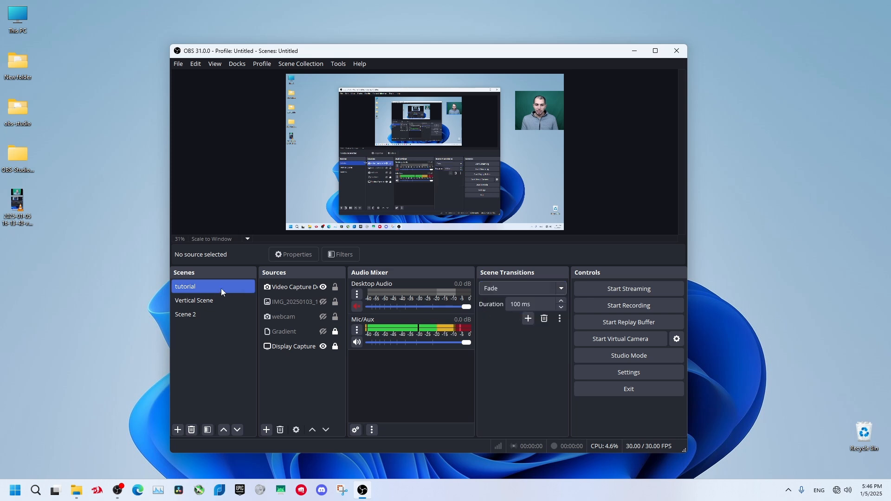
{"action": "left_click", "coordinate": [213, 300]}
{"action": "left_click", "coordinate": [212, 286]}
{"action": "left_click", "coordinate": [205, 314]}
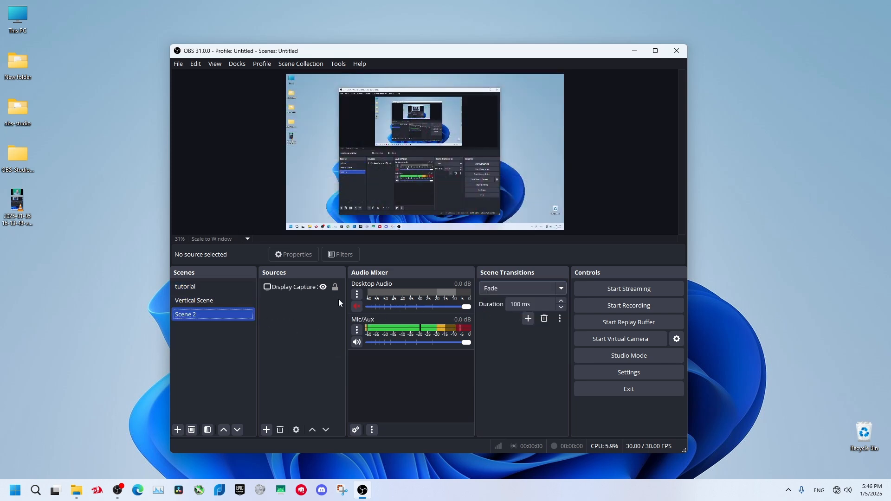
{"action": "left_click", "coordinate": [212, 286]}
Set the Fade transition's duration to 500 ms and preview it by switching among the three scenes.
{"action": "left_click", "coordinate": [510, 305]}
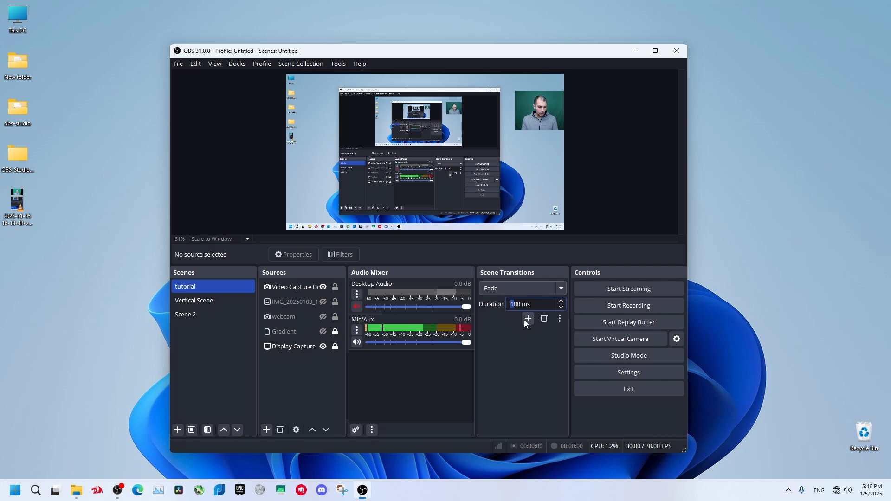
{"action": "type", "text": "5"}
{"action": "left_click", "coordinate": [223, 302]}
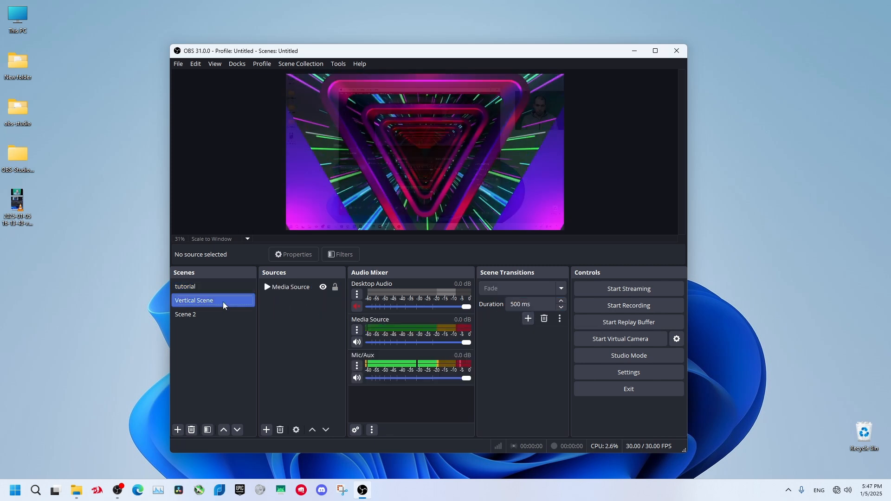
{"action": "left_click", "coordinate": [224, 287]}
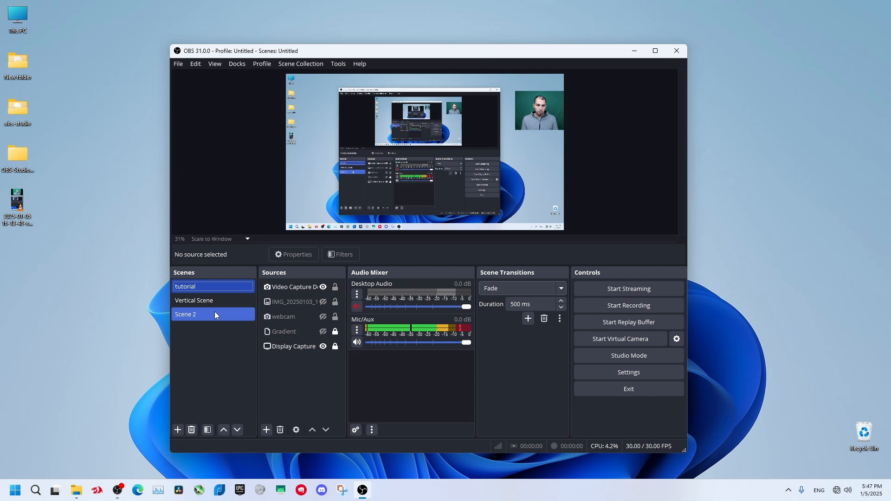
{"action": "left_click", "coordinate": [215, 312]}
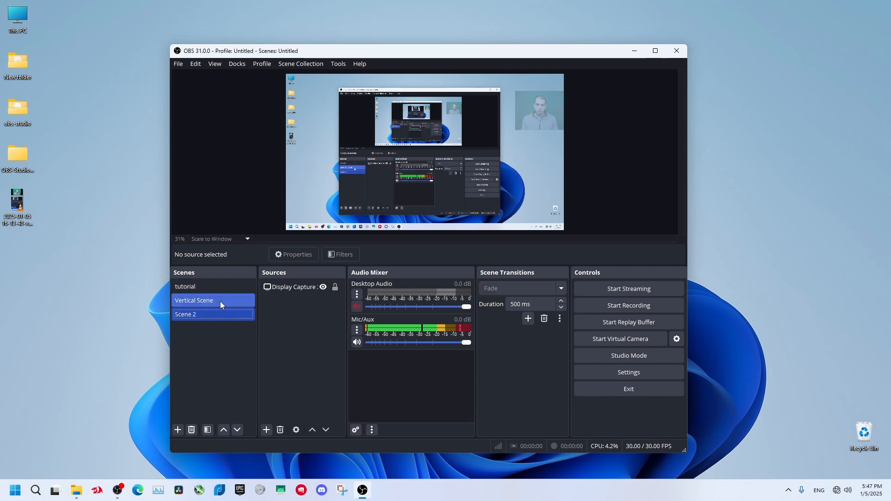
{"action": "left_click", "coordinate": [220, 302]}
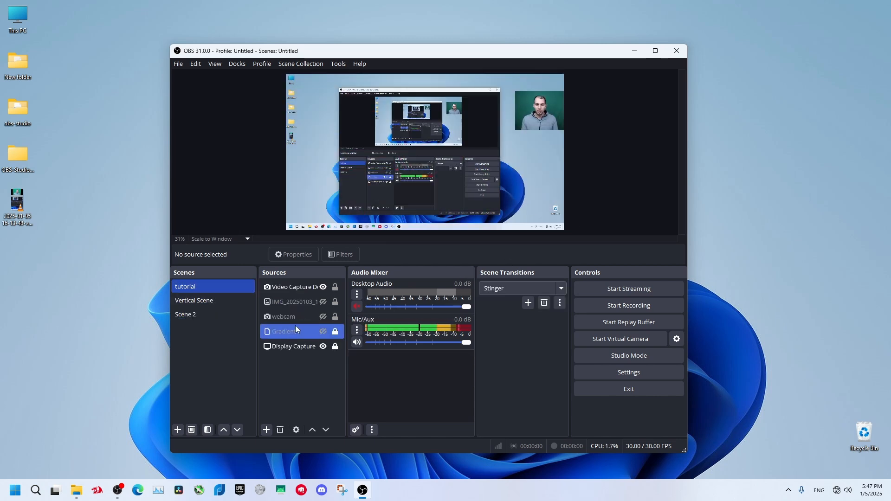
Preview the Stinger transition by switching among Vertical Scene, Scene 2 and tutorial.
{"action": "left_click", "coordinate": [224, 297]}
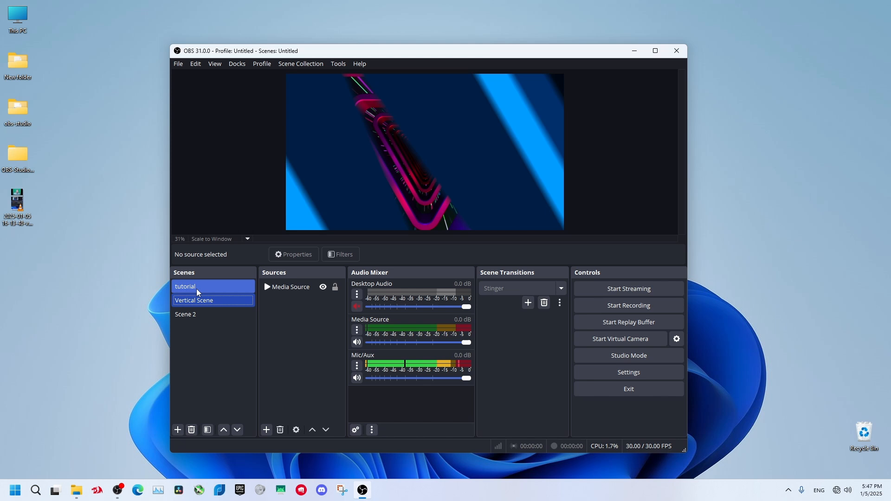
{"action": "left_click", "coordinate": [197, 289]}
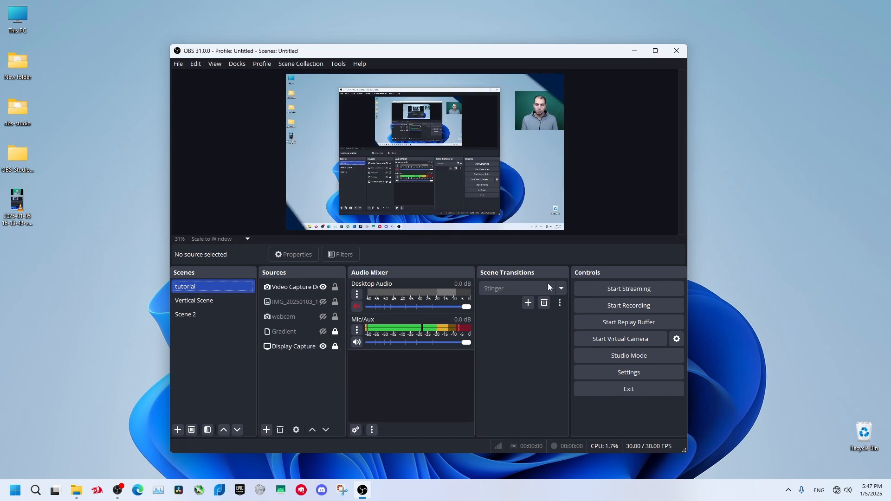
{"action": "left_click", "coordinate": [559, 302]}
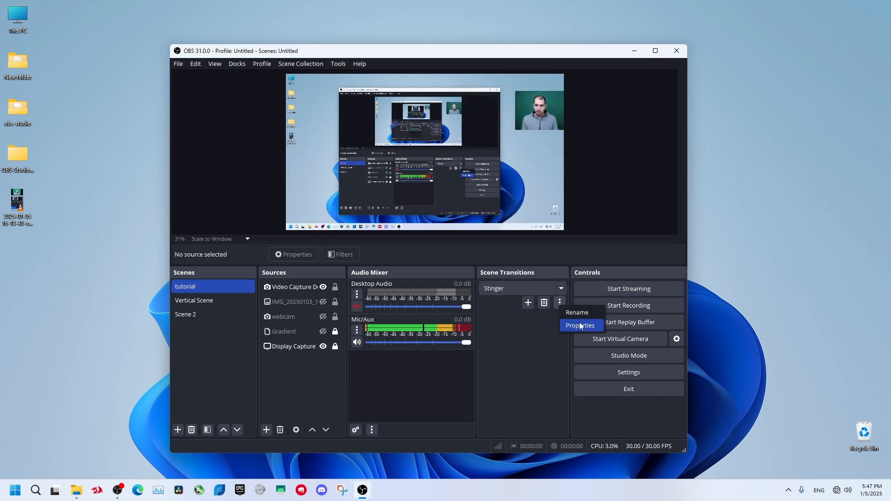
{"action": "left_click", "coordinate": [218, 301]}
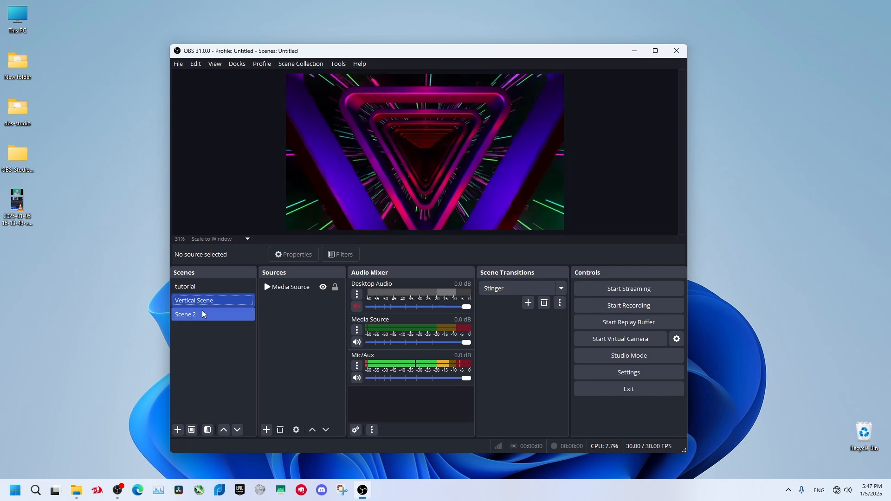
{"action": "left_click", "coordinate": [202, 311]}
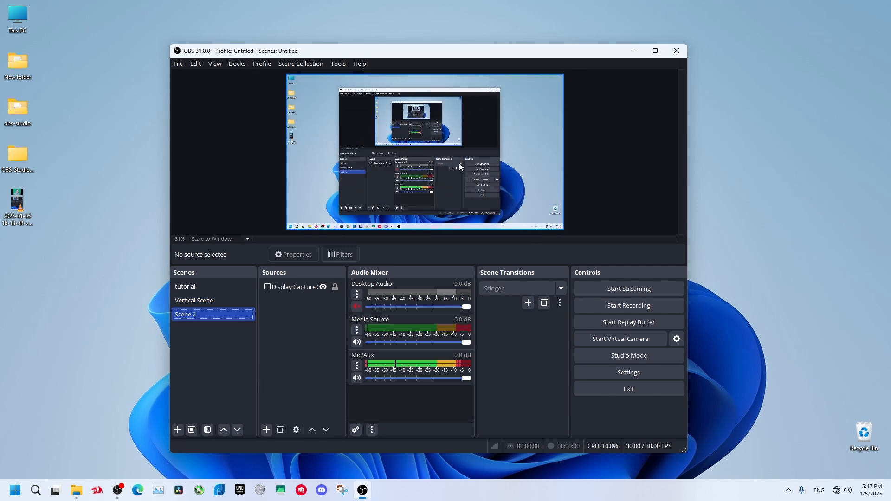
{"action": "left_click", "coordinate": [201, 299]}
{"action": "left_click", "coordinate": [209, 287]}
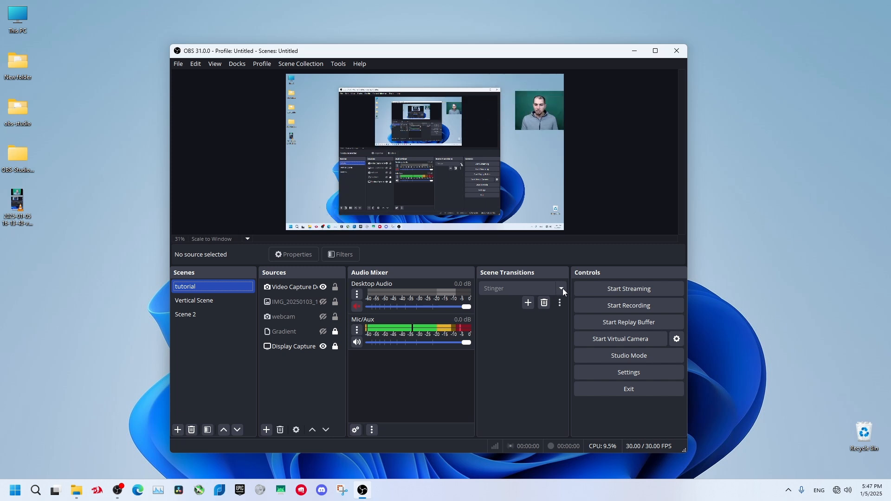
Play 44.webm from the Clean Dark by OWN3D.TV.overlay folder and set it as the Stinger transition's video file.
{"action": "left_click", "coordinate": [560, 303]}
{"action": "left_click", "coordinate": [589, 321]}
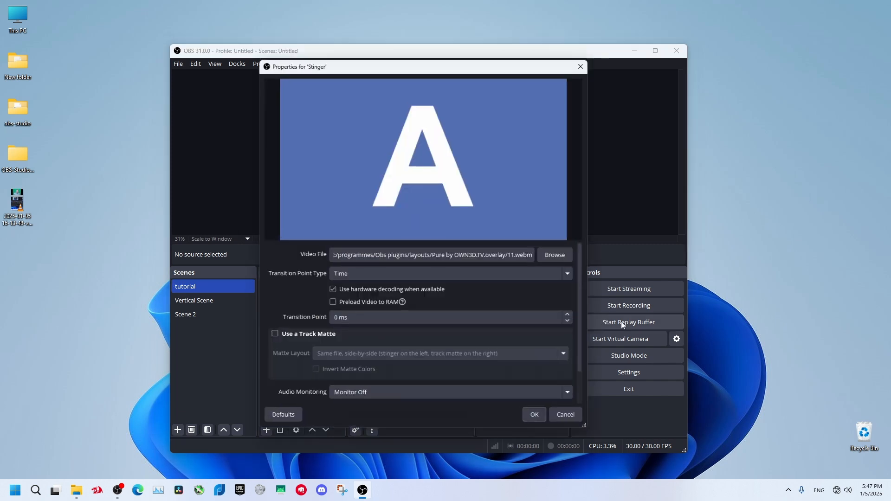
{"action": "left_click", "coordinate": [557, 256]}
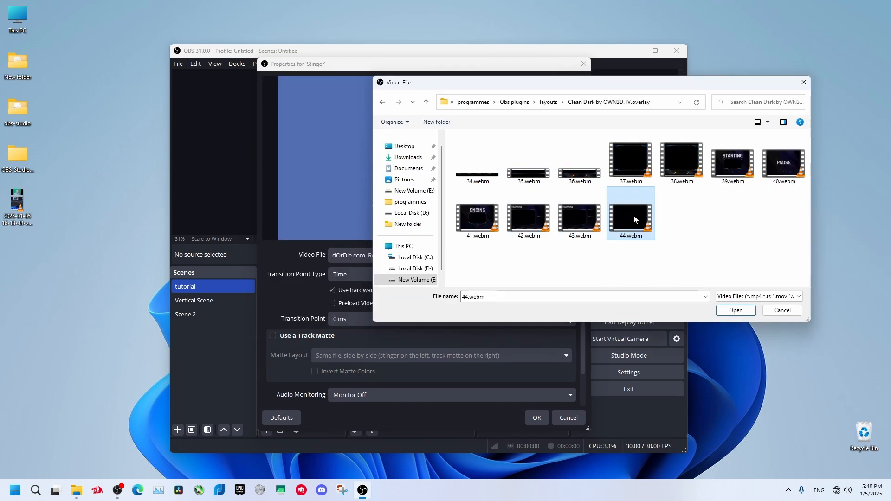
{"action": "right_click", "coordinate": [633, 216]}
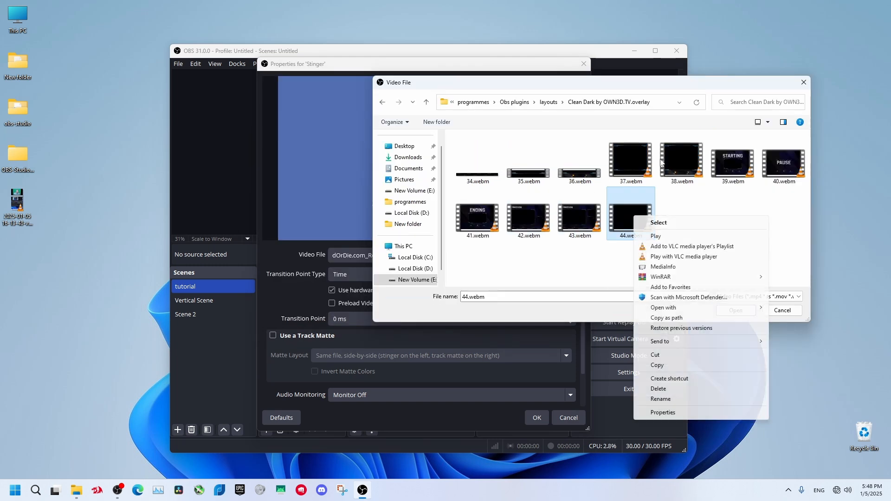
{"action": "left_click", "coordinate": [681, 236]}
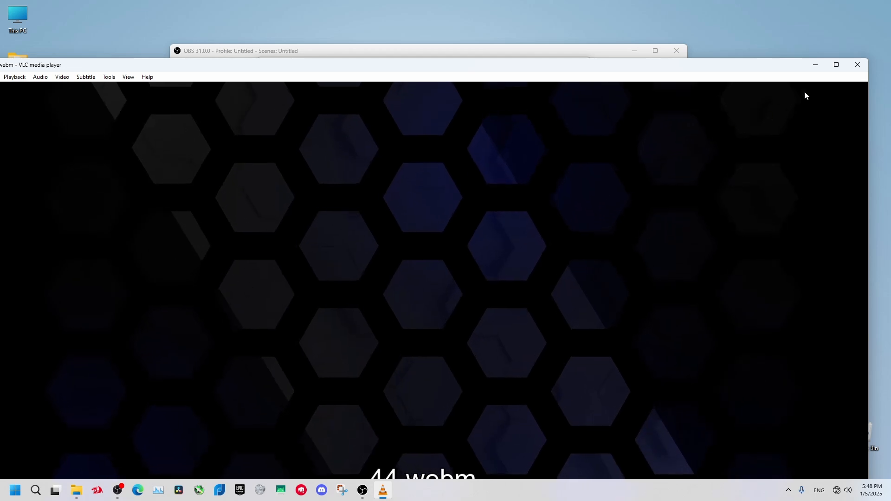
{"action": "left_click", "coordinate": [858, 65]}
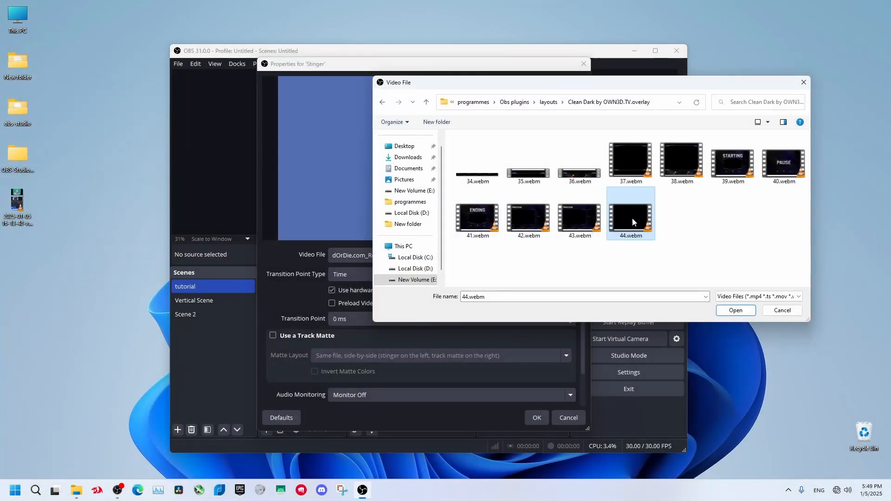
{"action": "left_click", "coordinate": [730, 311]}
{"action": "left_click", "coordinate": [544, 420]}
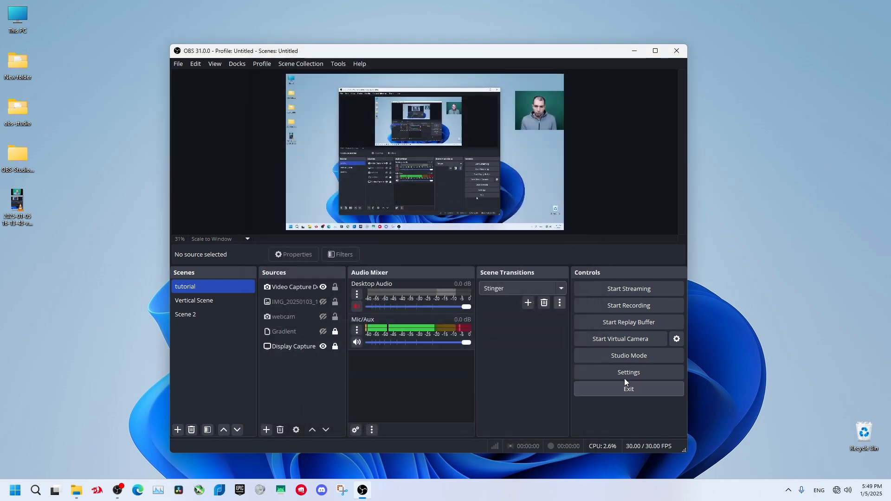
Preview the Stinger transition by switching among Vertical Scene, Scene 2 and tutorial, accepting its side-by-side track matte properties in between.
{"action": "left_click", "coordinate": [203, 304]}
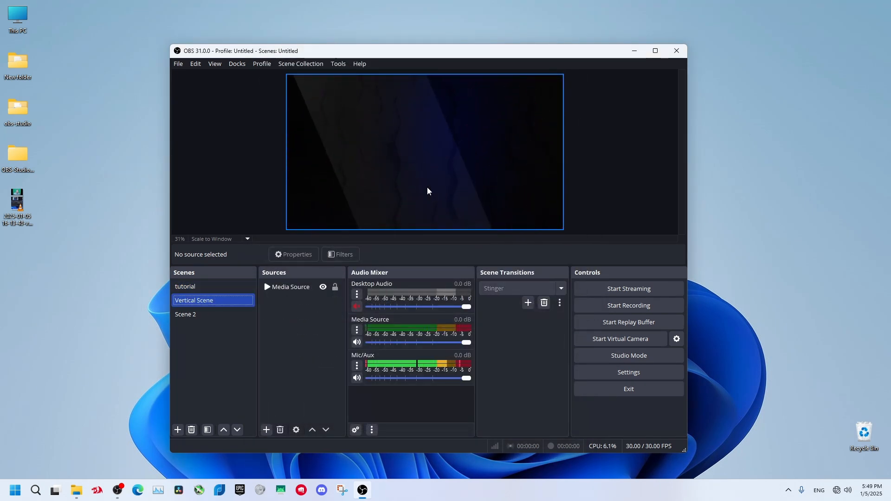
{"action": "left_click", "coordinate": [202, 311]}
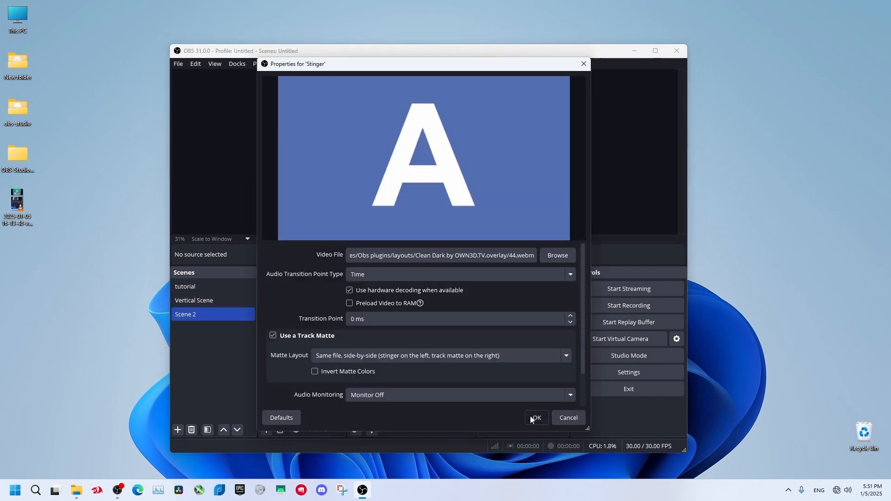
{"action": "left_click", "coordinate": [531, 416]}
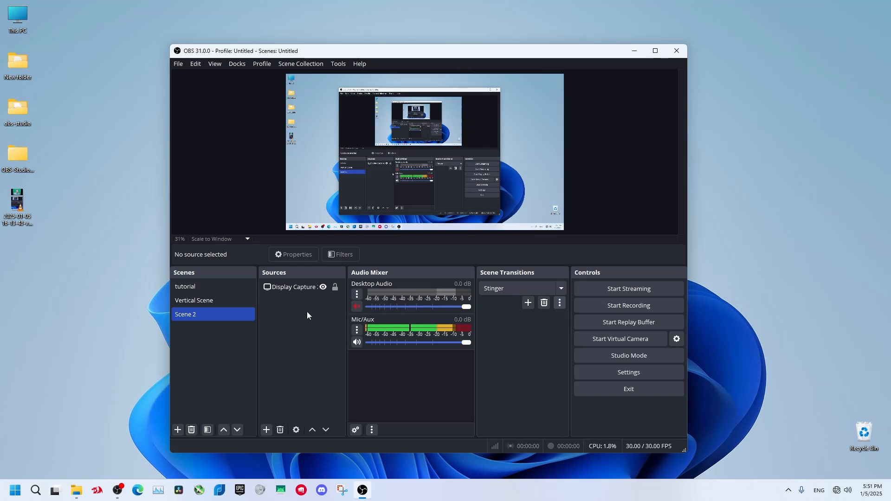
{"action": "left_click", "coordinate": [219, 284]}
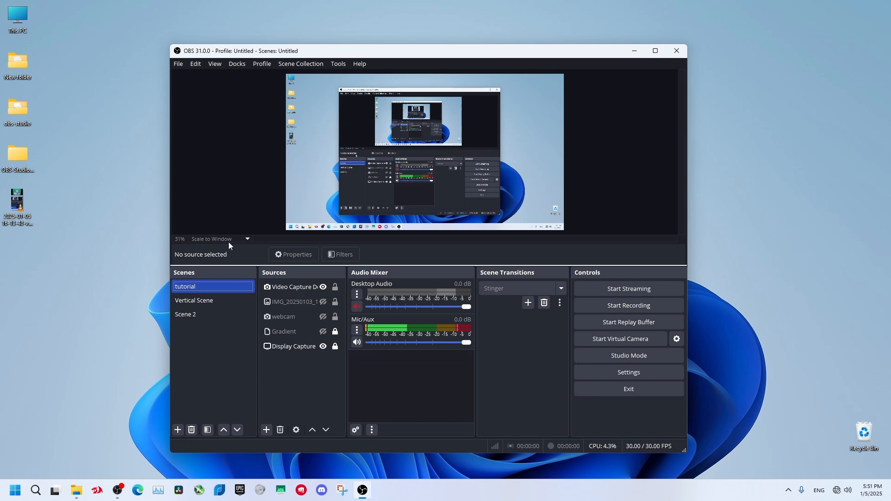
{"action": "left_click", "coordinate": [202, 306]}
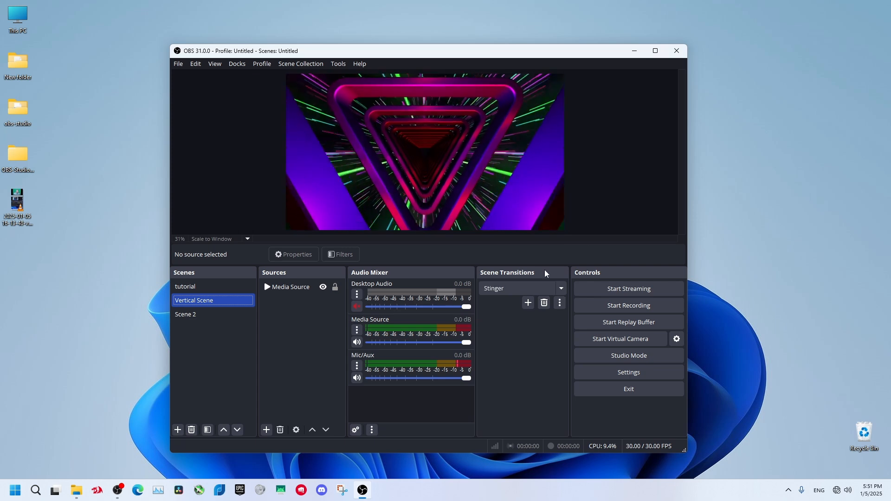
Set 11.webm from the Pure by OWN3D.TV.overlay folder as the Stinger transition's video file.
{"action": "left_click", "coordinate": [560, 302]}
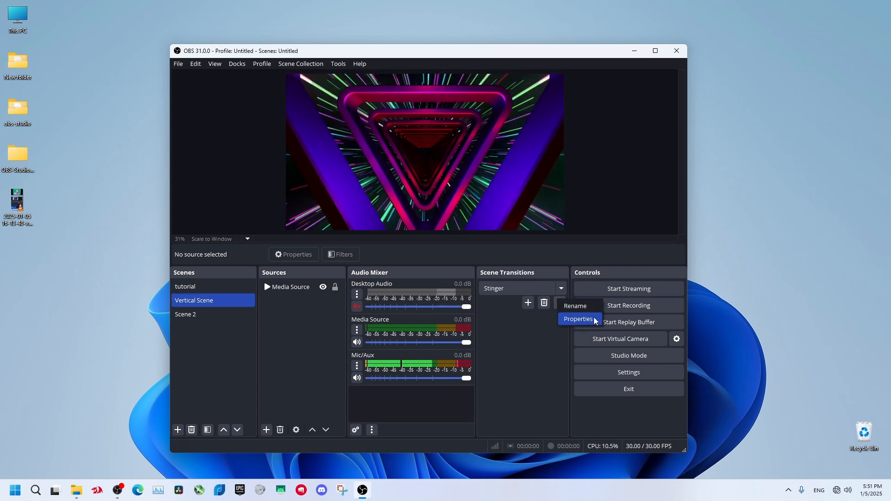
{"action": "left_click", "coordinate": [577, 318]}
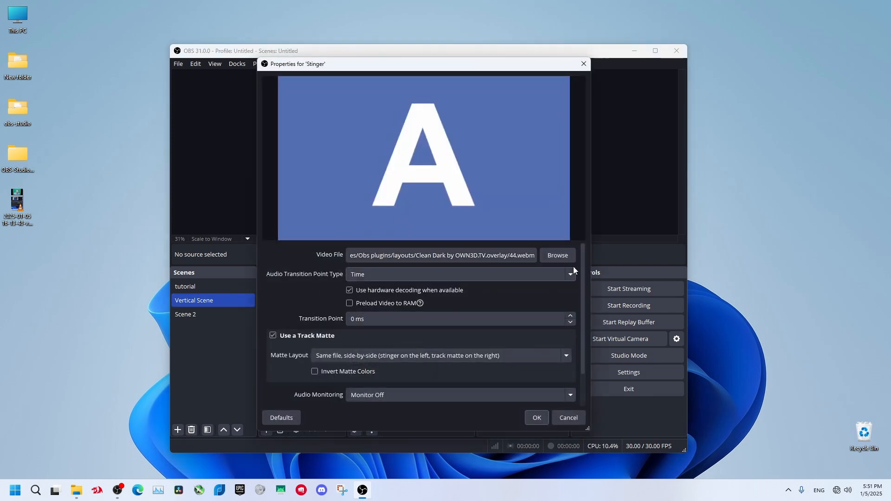
{"action": "left_click", "coordinate": [557, 255]}
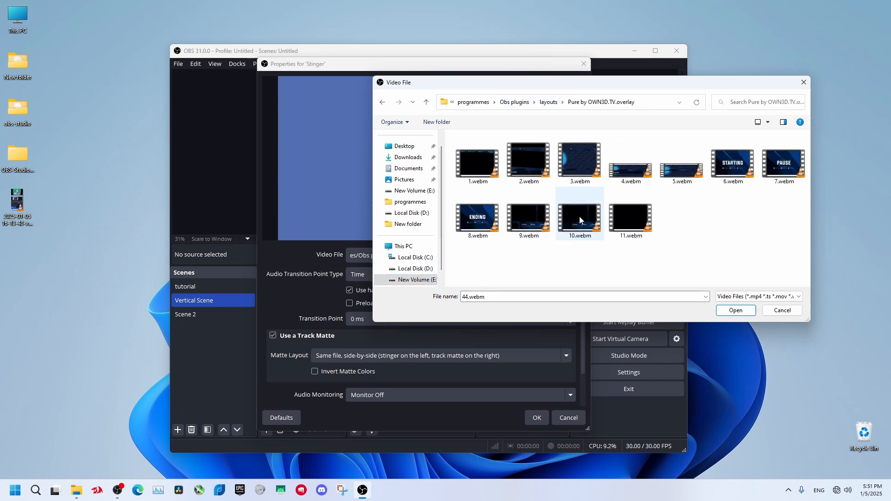
{"action": "left_click", "coordinate": [632, 214]}
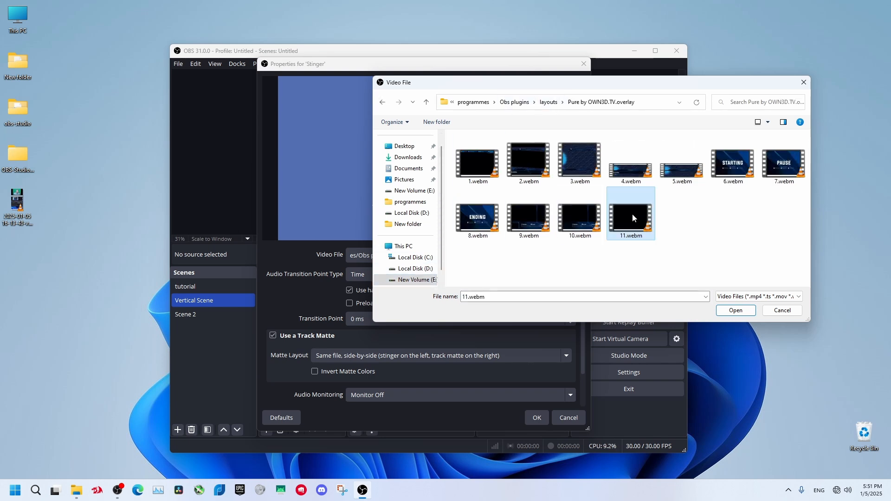
{"action": "left_click", "coordinate": [735, 310]}
Turn off Use a Track Matte for the Stinger and preview the transition in its properties.
{"action": "scroll", "coordinate": [293, 303], "scroll_direction": "down", "scroll_amount": 2}
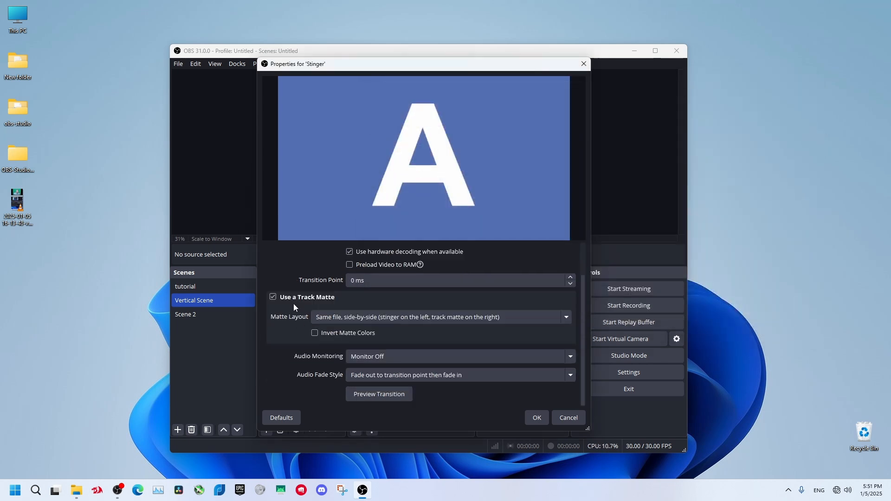
{"action": "left_click", "coordinate": [273, 295]}
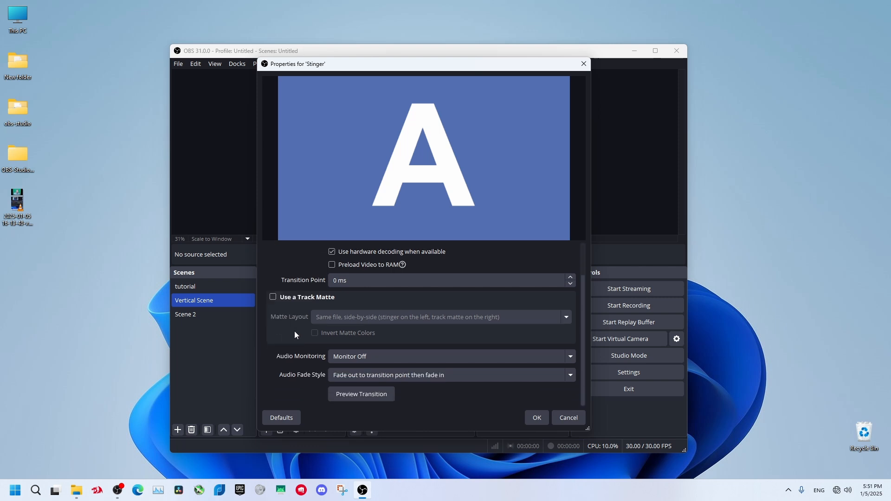
{"action": "left_click", "coordinate": [364, 394]}
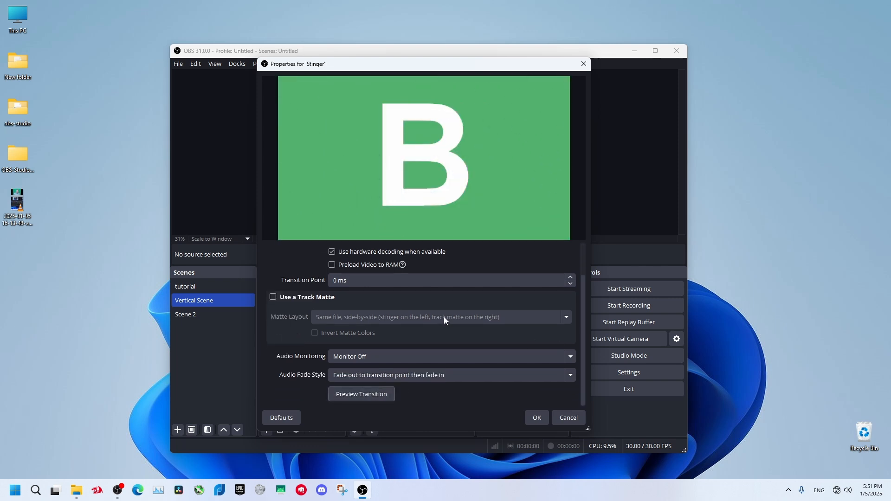
{"action": "left_click", "coordinate": [387, 395]}
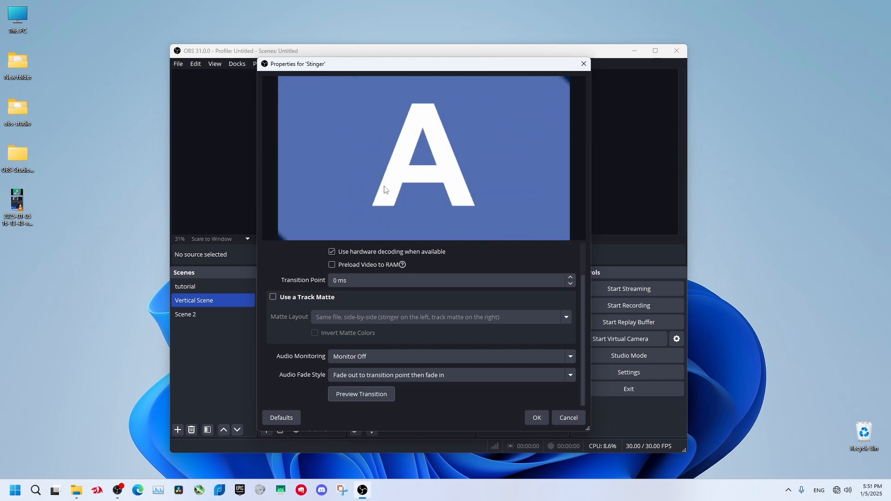
{"action": "left_click", "coordinate": [363, 395]}
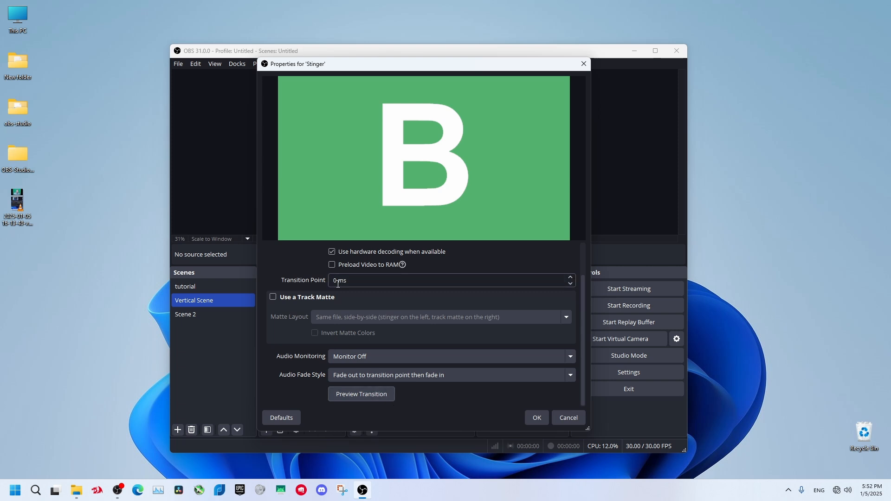
Set the Stinger's transition point to 200 ms and preview the transition.
{"action": "type", "text": "200"}
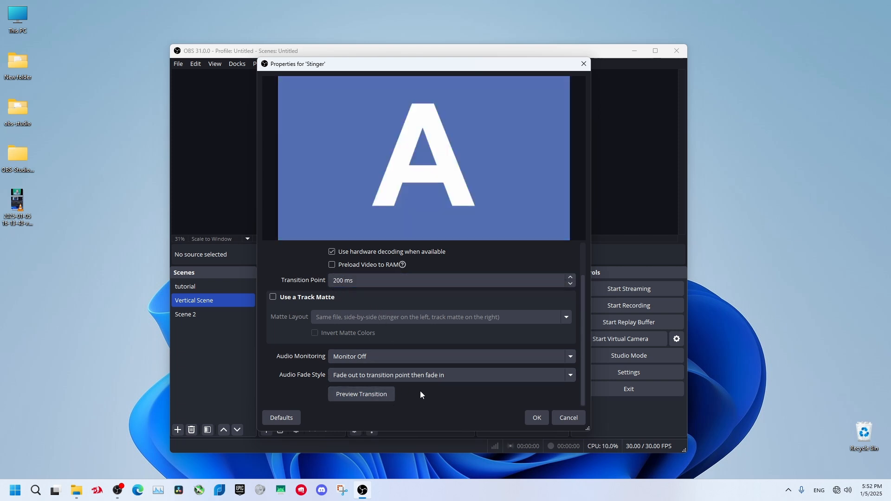
{"action": "left_click", "coordinate": [378, 394]}
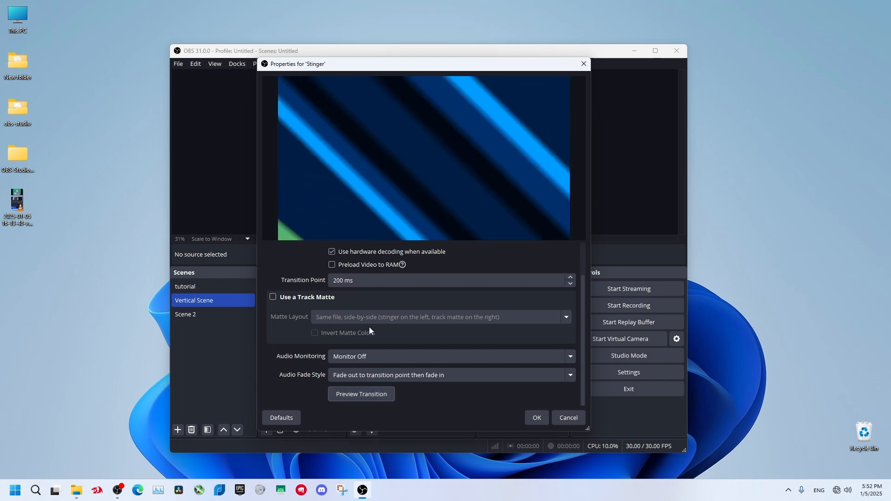
Set the Stinger's transition point to 1000 ms and preview the transition.
{"action": "left_click_drag", "start_coordinate": [337, 281], "coordinate": [328, 281]}
{"action": "type", "text": "5"}
{"action": "type", "text": "10"}
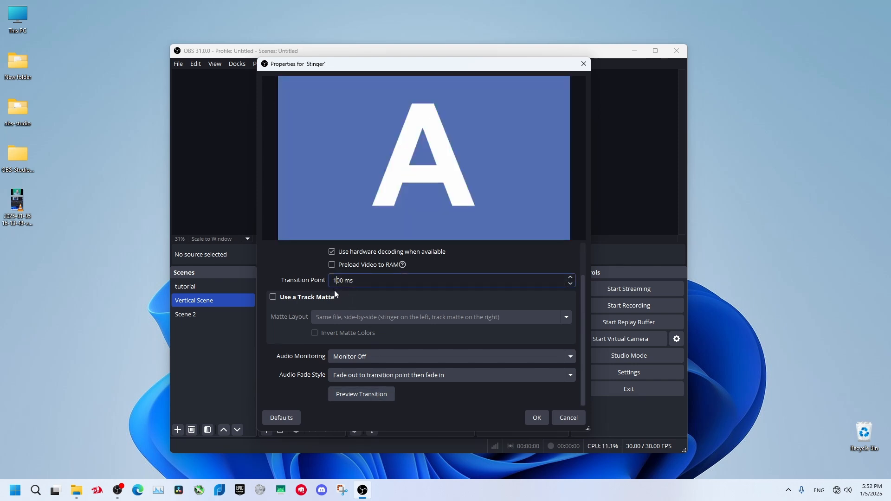
{"action": "left_click", "coordinate": [378, 394]}
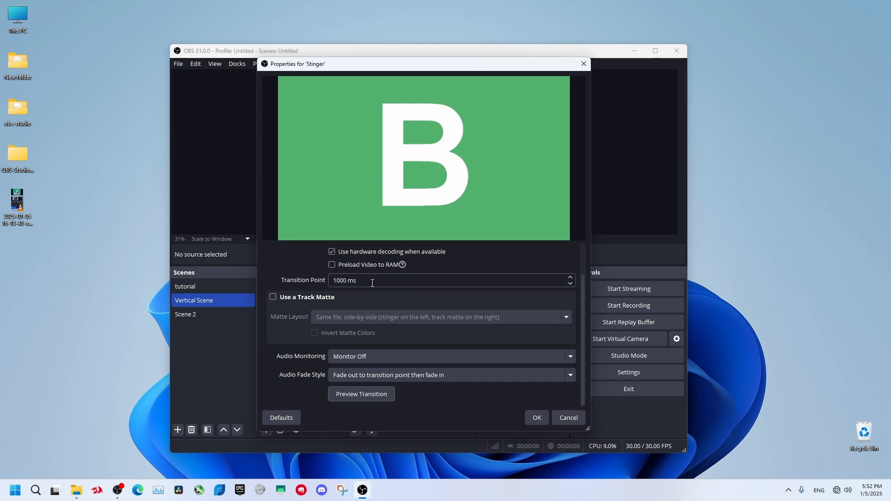
{"action": "left_click", "coordinate": [373, 394]}
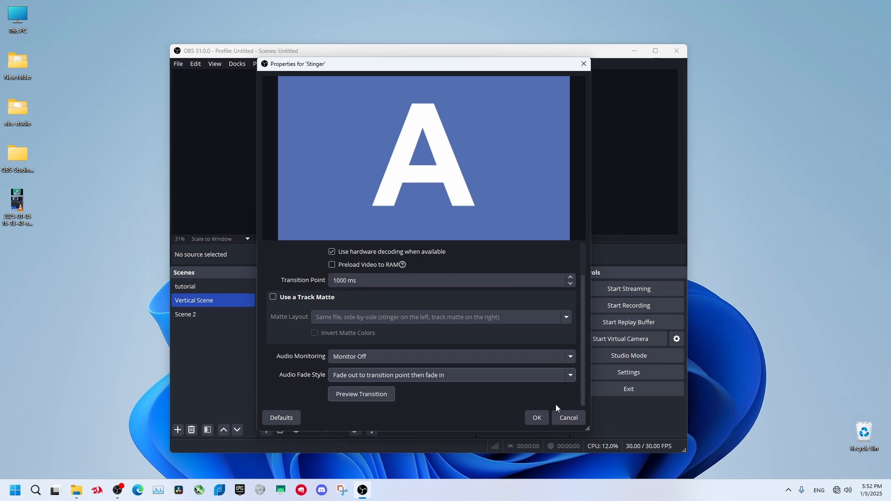
Apply the Stinger properties and preview the transition by switching to Scene 2 and tutorial.
{"action": "left_click", "coordinate": [537, 419]}
{"action": "left_click", "coordinate": [218, 314]}
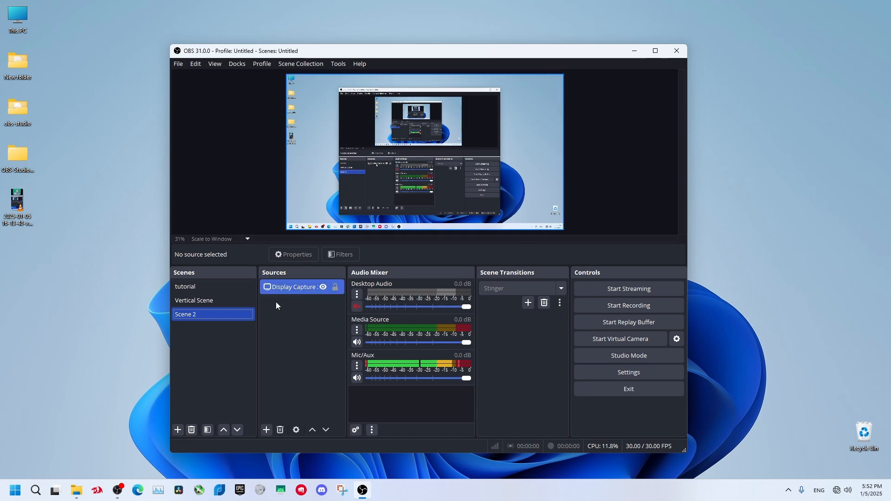
{"action": "left_click", "coordinate": [231, 289]}
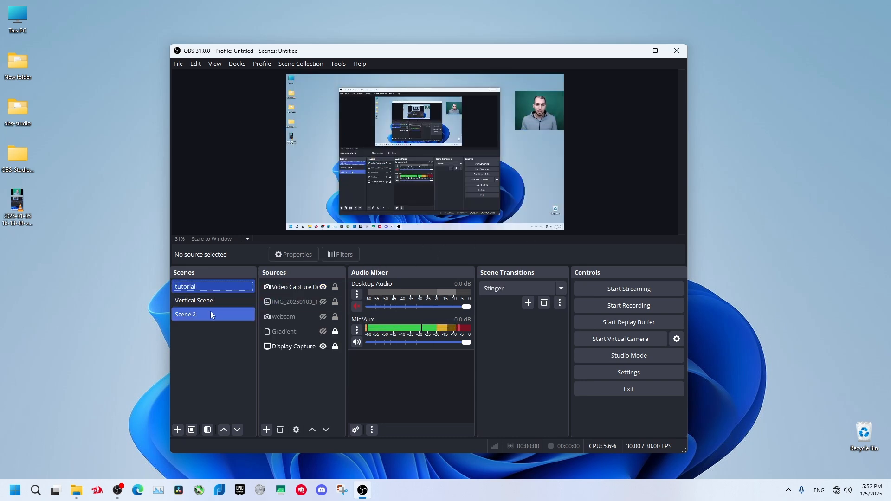
Set the scene transition to Swipe and preview it by switching among Vertical Scene, Scene 2 and tutorial.
{"action": "left_click", "coordinate": [561, 288]}
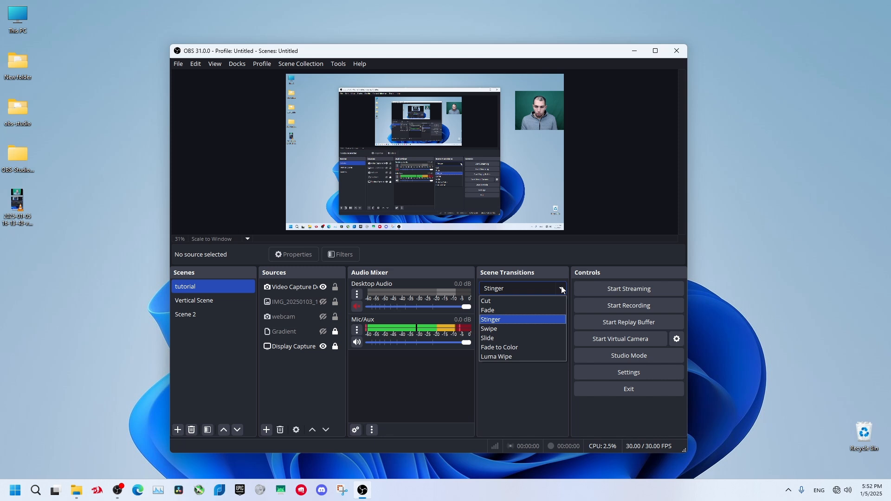
{"action": "left_click", "coordinate": [511, 329]}
{"action": "left_click", "coordinate": [233, 300]}
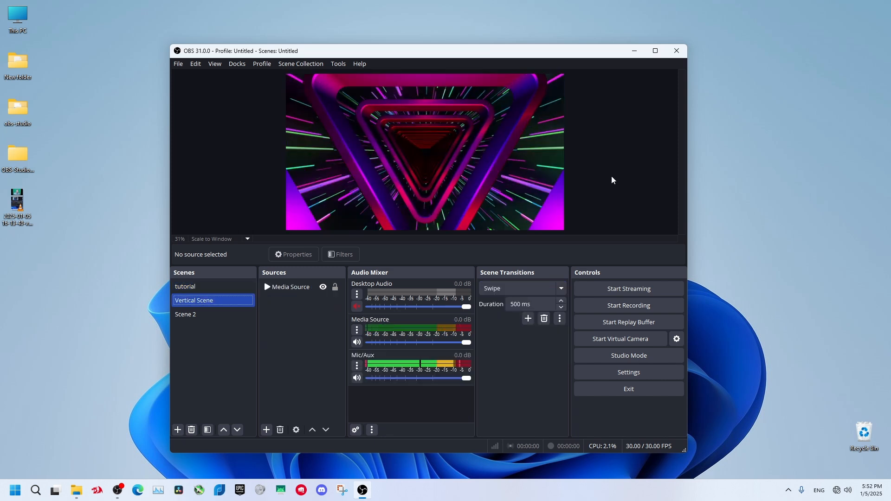
{"action": "left_click", "coordinate": [213, 314]}
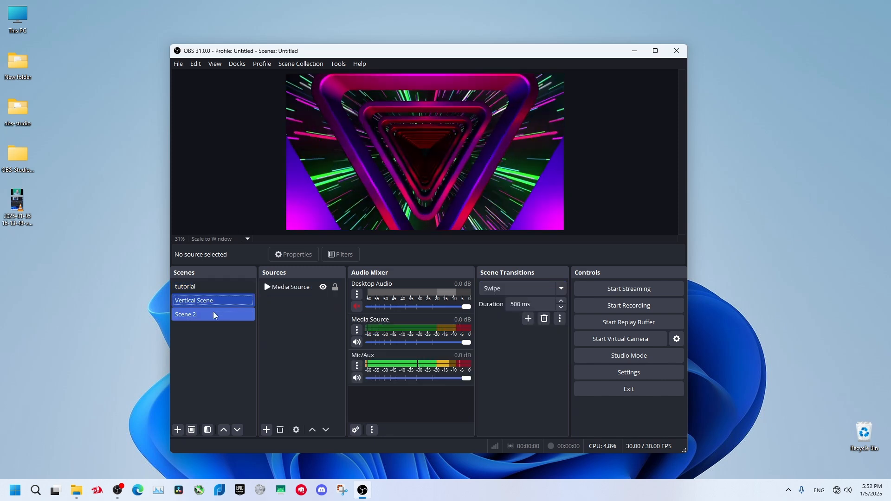
{"action": "left_click", "coordinate": [219, 287]}
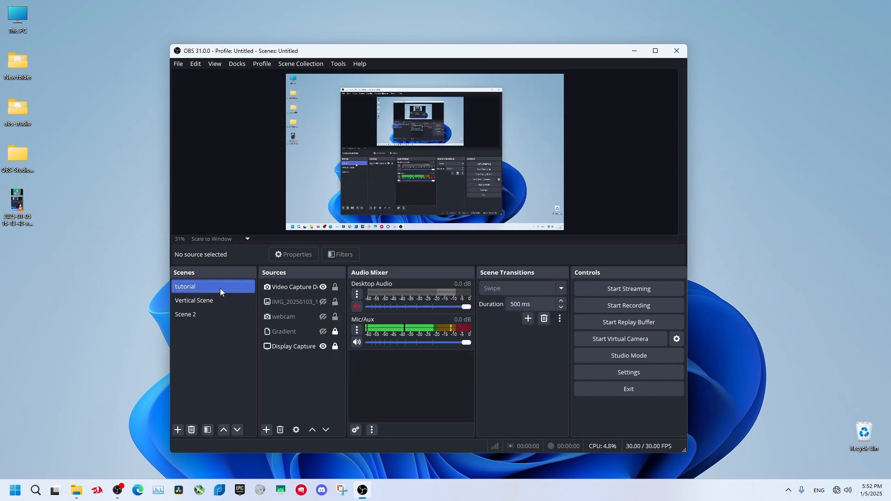
Set the Swipe direction to Down and preview it in the properties and by switching to Vertical Scene and Scene 2.
{"action": "left_click", "coordinate": [560, 319]}
{"action": "left_click", "coordinate": [582, 335]}
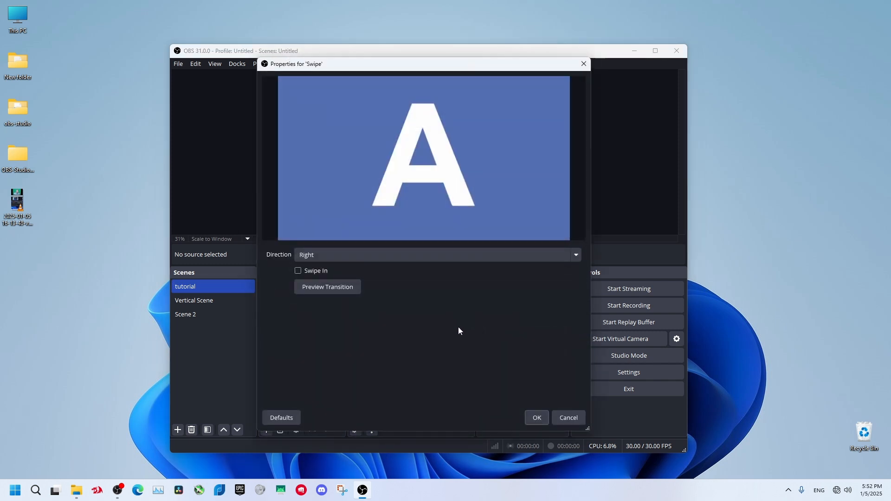
{"action": "left_click", "coordinate": [351, 256]}
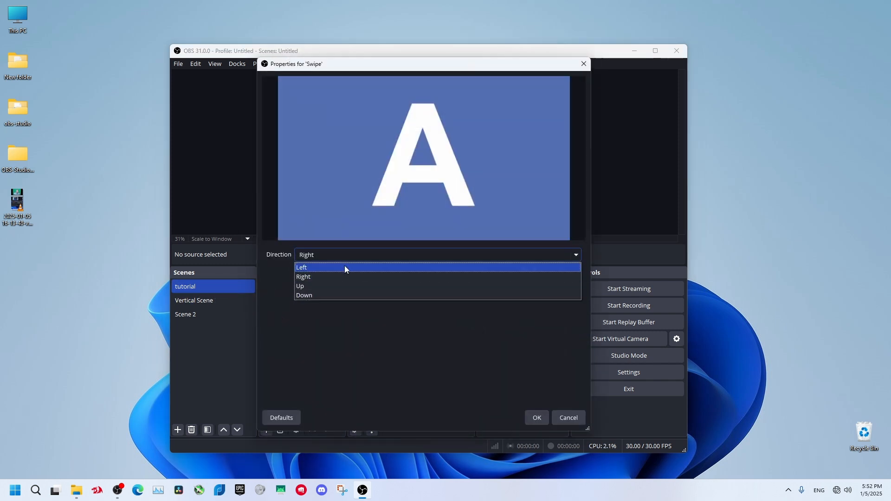
{"action": "left_click", "coordinate": [321, 297]}
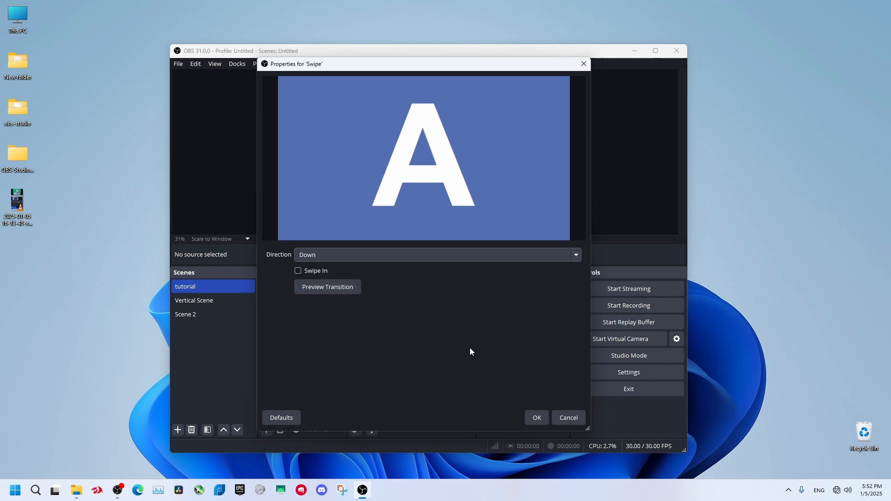
{"action": "left_click", "coordinate": [341, 289]}
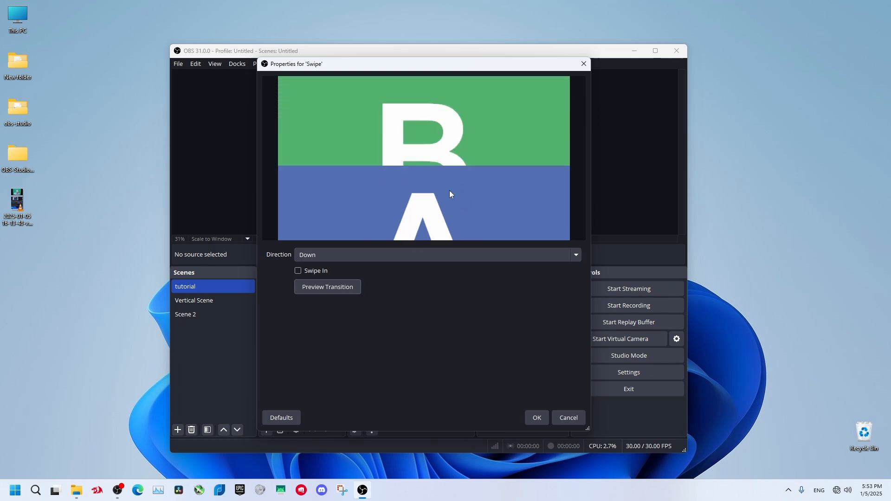
{"action": "left_click", "coordinate": [530, 417]}
{"action": "left_click", "coordinate": [209, 301]}
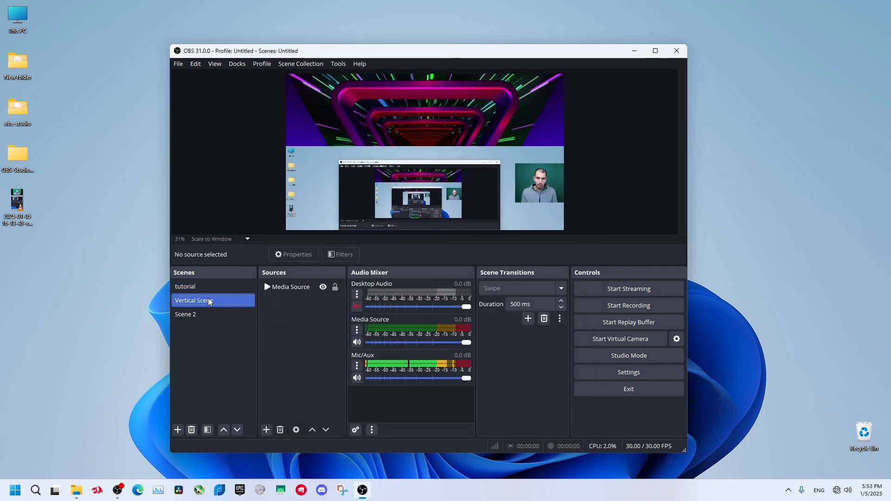
{"action": "left_click", "coordinate": [209, 314]}
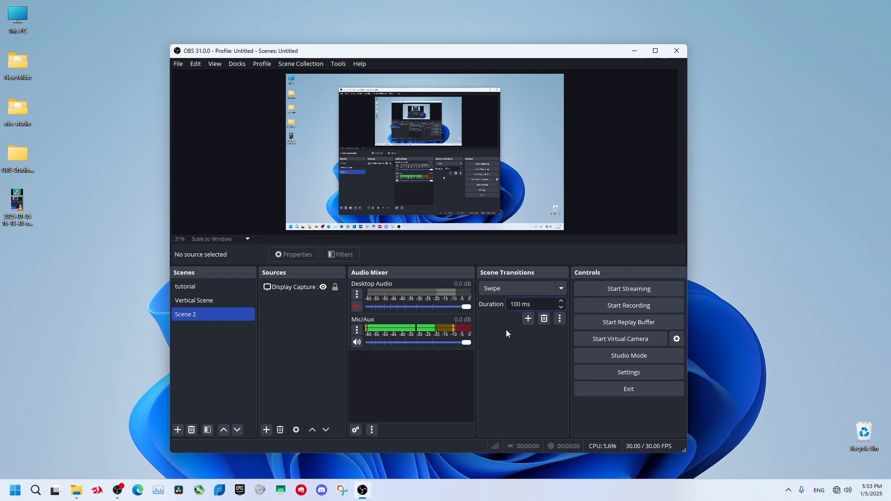
Set the Swipe transition's duration to 1000 ms and preview it by switching to tutorial.
{"action": "type", "text": "0"}
{"action": "left_click", "coordinate": [213, 281]}
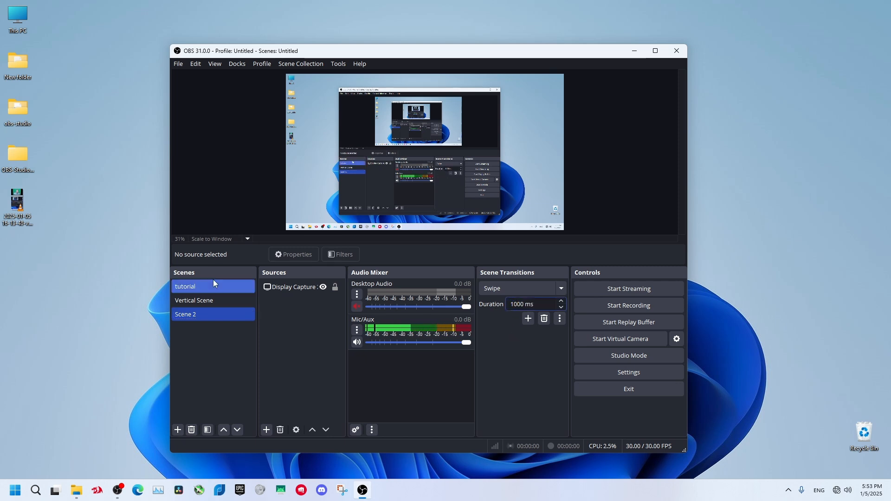
Set the scene transition to Slide and preview it by switching among Vertical Scene, Scene 2 and tutorial.
{"action": "left_click", "coordinate": [560, 288]}
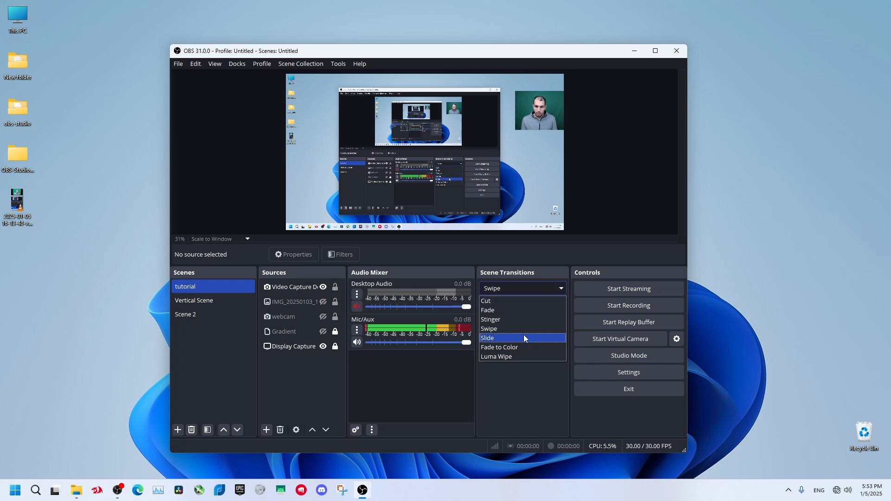
{"action": "left_click", "coordinate": [523, 335]}
{"action": "left_click", "coordinate": [219, 299]}
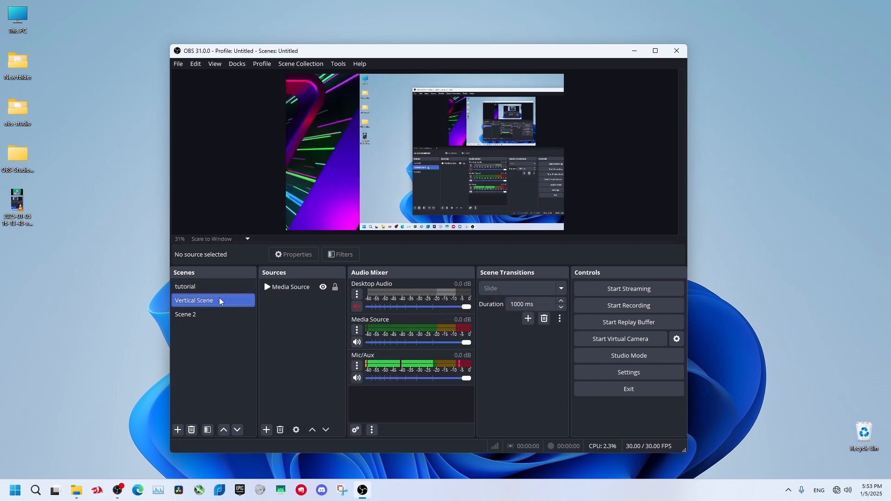
{"action": "left_click", "coordinate": [214, 312]}
{"action": "left_click", "coordinate": [234, 286]}
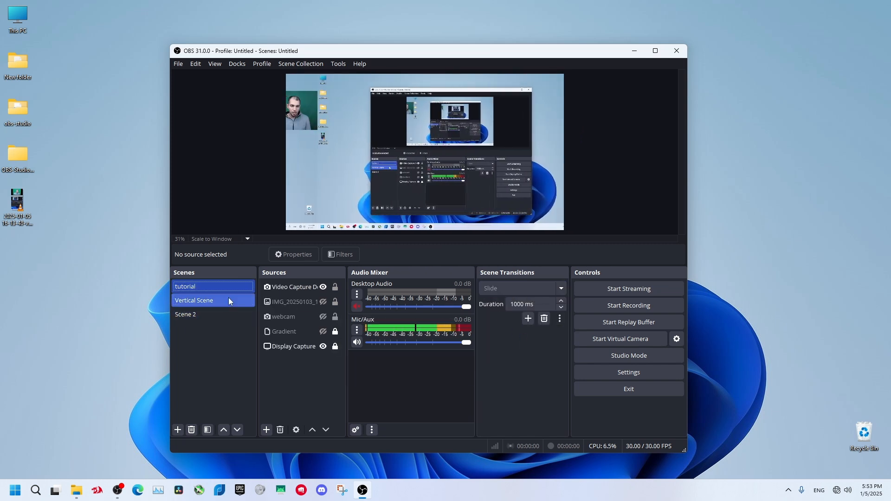
Switch to Vertical Scene and Scene 2, then set the transition to Fade to Color and preview it in its properties with black (#000000).
{"action": "left_click", "coordinate": [228, 301]}
{"action": "left_click", "coordinate": [222, 312]}
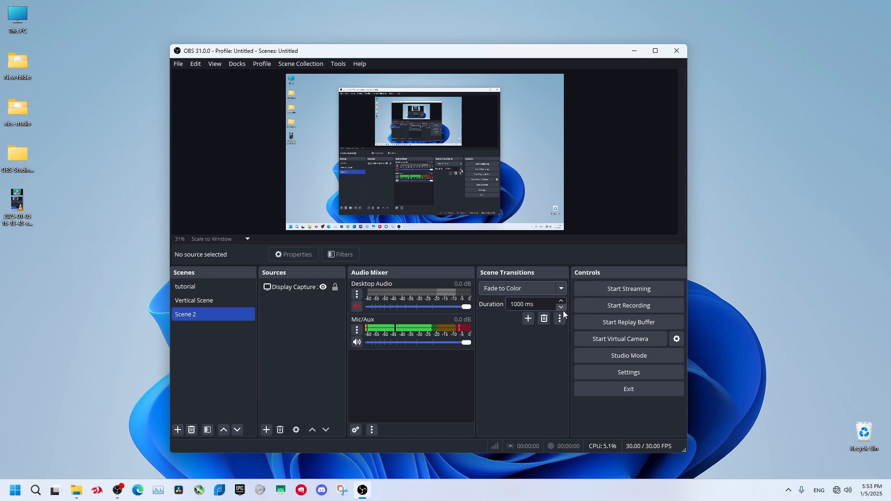
{"action": "left_click", "coordinate": [560, 318]}
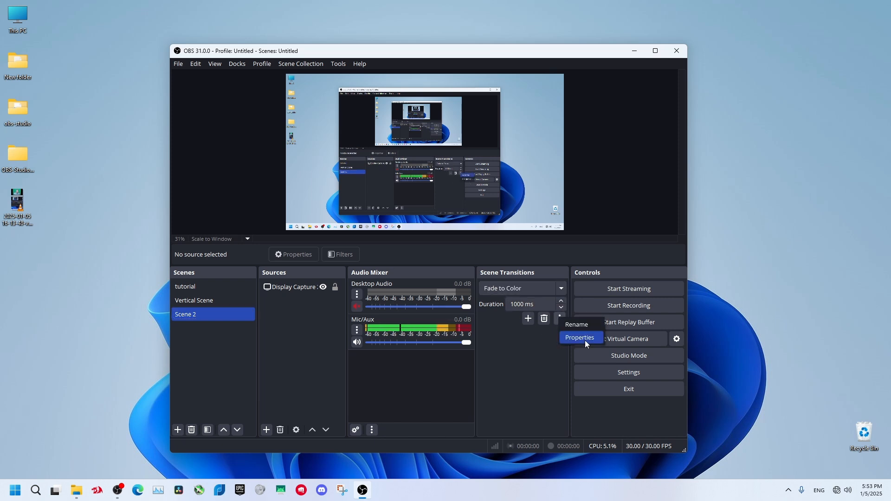
{"action": "left_click", "coordinate": [581, 339]}
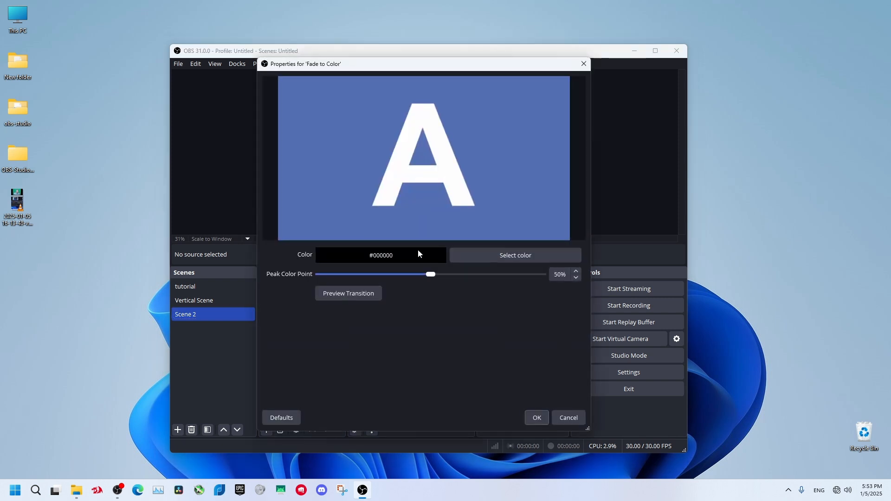
{"action": "left_click", "coordinate": [491, 255]}
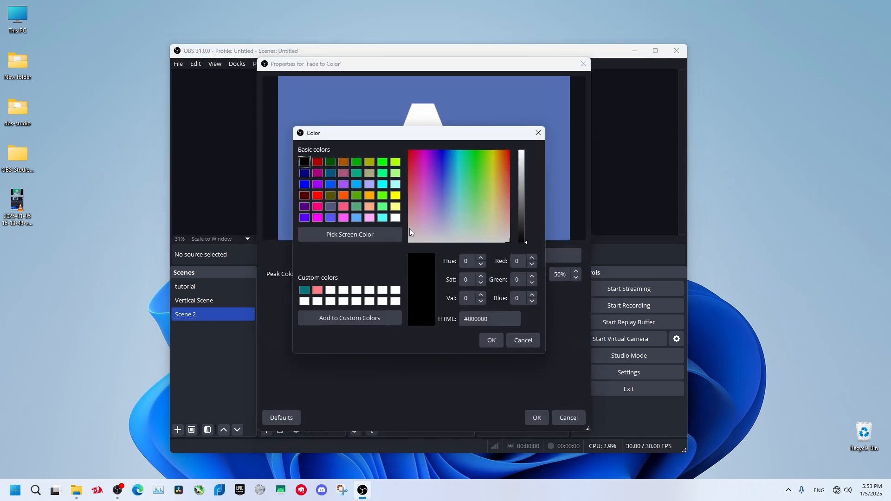
{"action": "left_click", "coordinate": [490, 342]}
{"action": "left_click", "coordinate": [357, 295]}
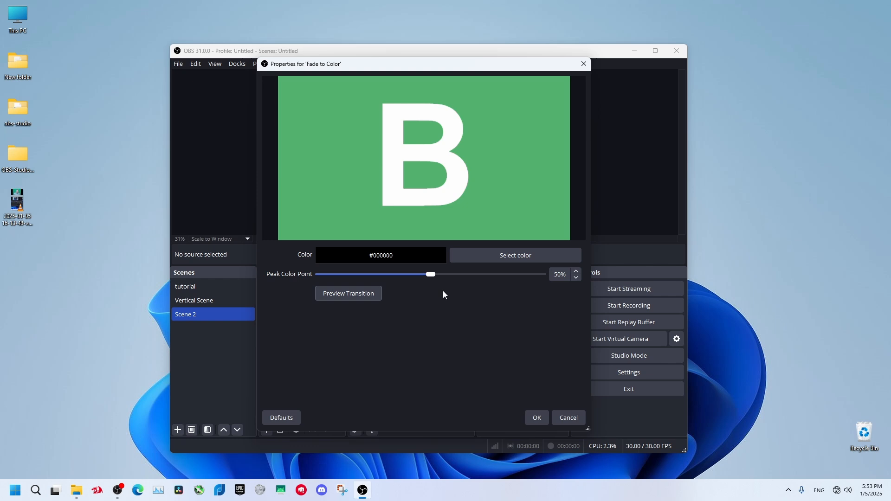
Set the Fade to Color transition's color to orange (#ff5500) and preview it by switching to Vertical Scene and tutorial.
{"action": "left_click", "coordinate": [518, 255]}
{"action": "left_click", "coordinate": [344, 195]}
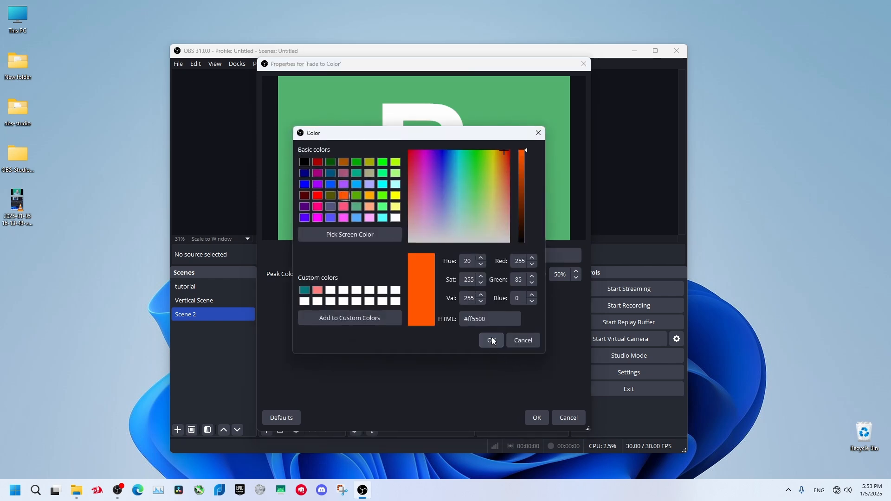
{"action": "left_click", "coordinate": [491, 340]}
{"action": "left_click", "coordinate": [536, 418]}
{"action": "left_click", "coordinate": [229, 302]}
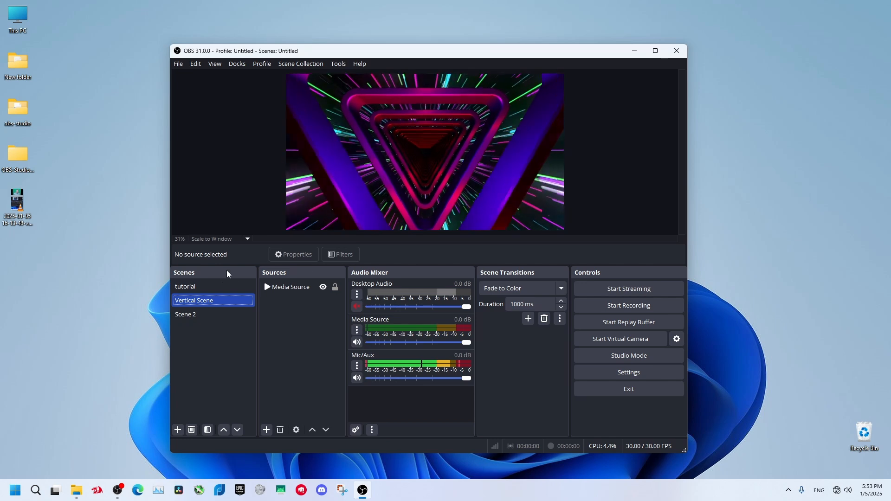
{"action": "left_click", "coordinate": [217, 282]}
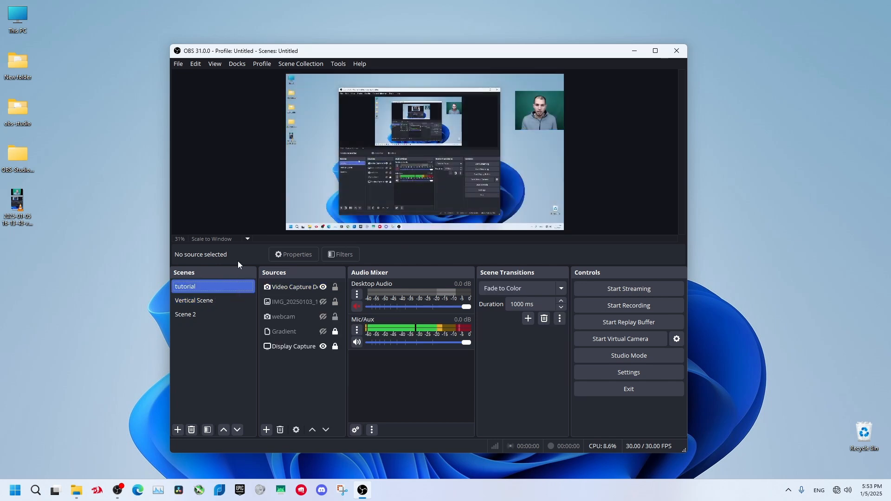
Set the scene transition to Luma Wipe and preview it by switching among Vertical Scene, Scene 2 and tutorial.
{"action": "left_click", "coordinate": [561, 290]}
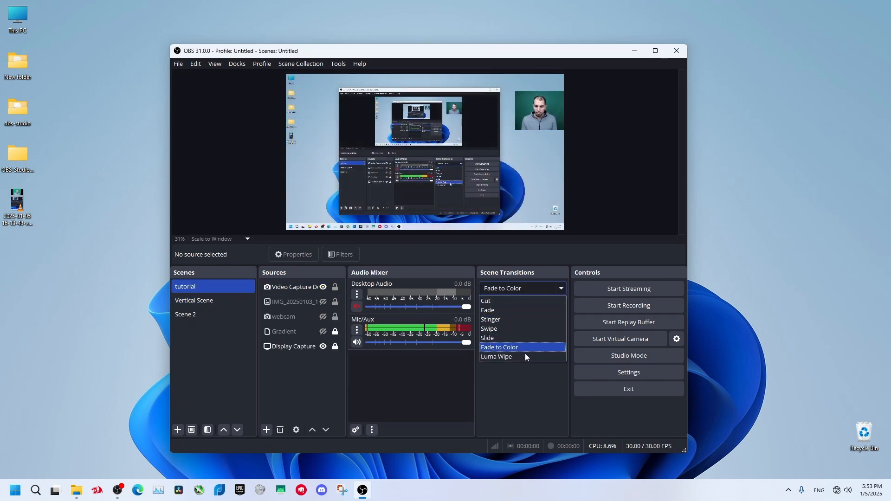
{"action": "left_click", "coordinate": [521, 359]}
{"action": "left_click", "coordinate": [225, 301]}
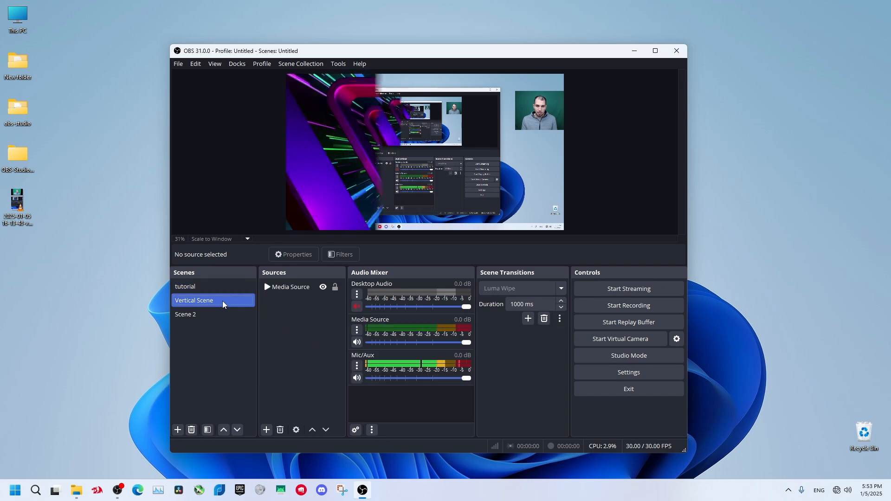
{"action": "left_click", "coordinate": [534, 288]}
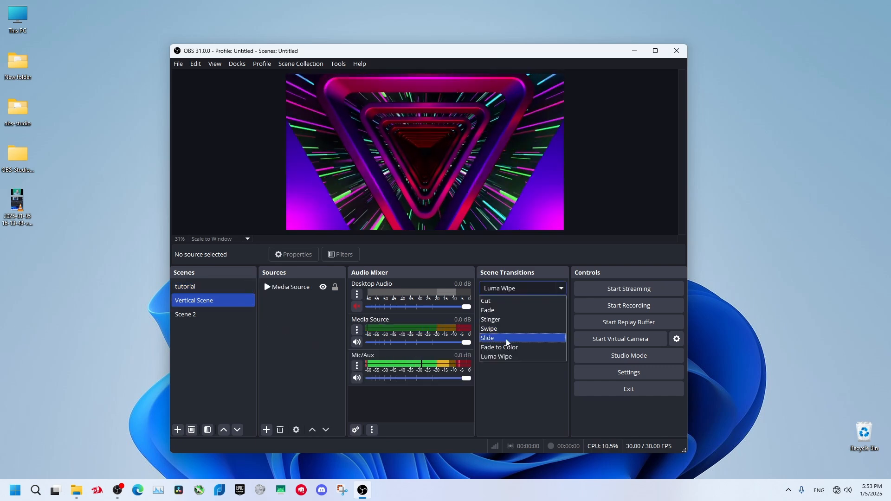
{"action": "left_click", "coordinate": [213, 313]}
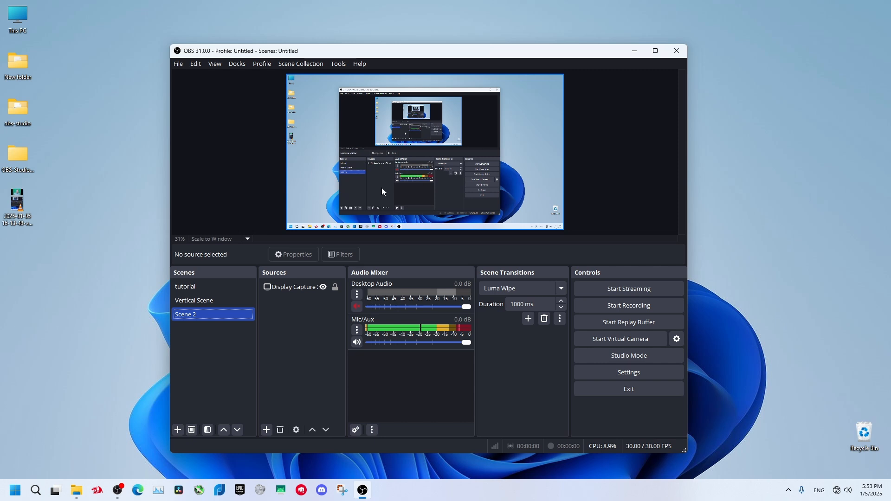
{"action": "left_click", "coordinate": [218, 300]}
{"action": "left_click", "coordinate": [217, 287]}
{"action": "left_click", "coordinate": [213, 313]}
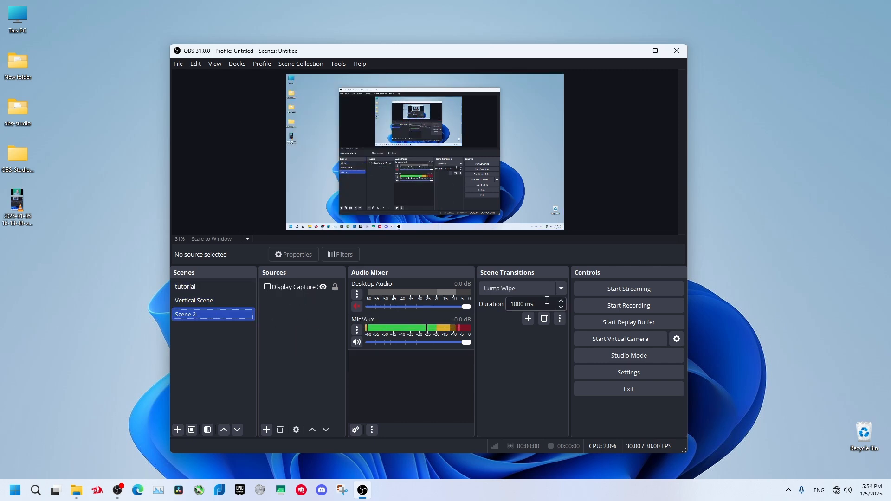
Set the Luma Wipe image to Box Bottom Left and preview it by switching to Vertical Scene and tutorial.
{"action": "left_click", "coordinate": [560, 318]}
{"action": "left_click", "coordinate": [583, 342]}
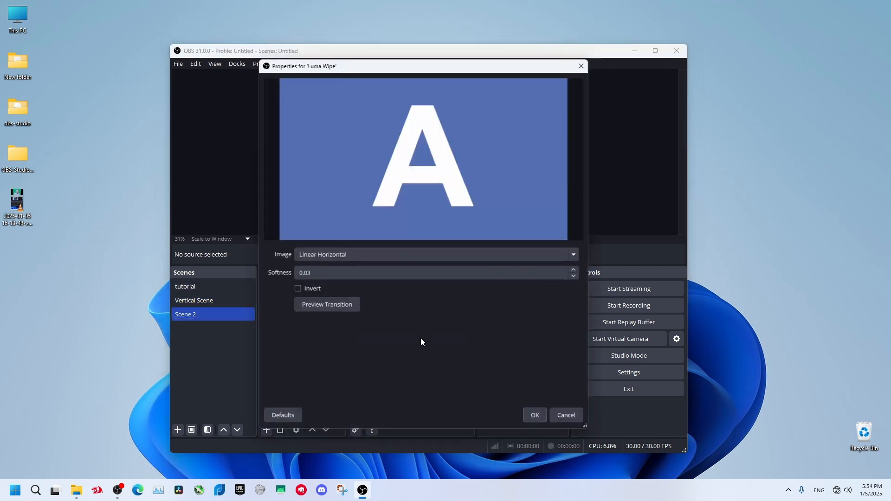
{"action": "left_click", "coordinate": [378, 255]}
{"action": "left_click", "coordinate": [340, 43]}
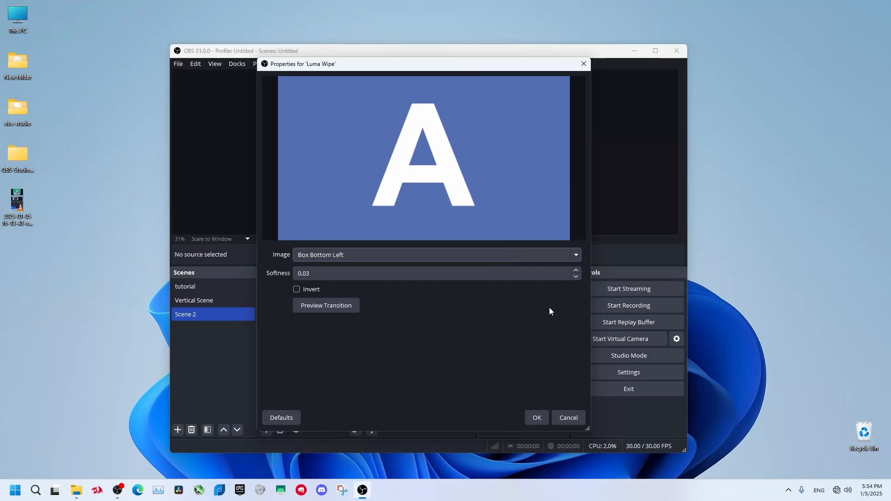
{"action": "left_click", "coordinate": [530, 418]}
{"action": "left_click", "coordinate": [221, 301]}
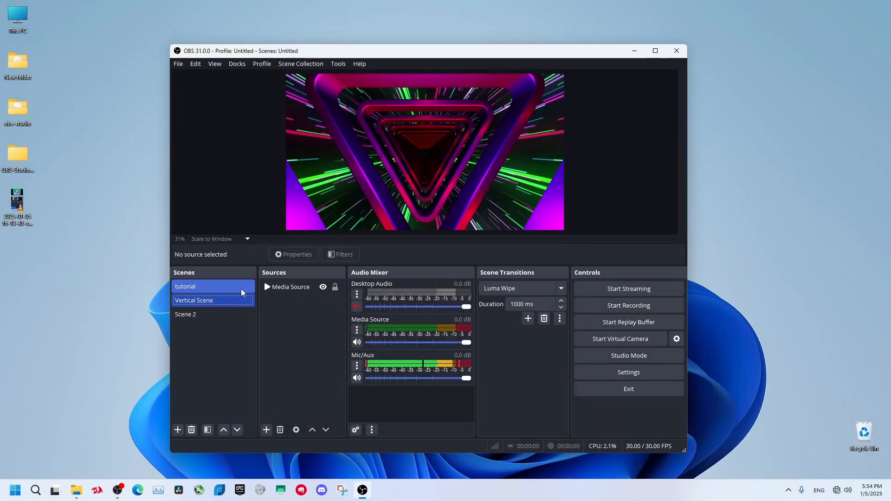
{"action": "left_click", "coordinate": [241, 289]}
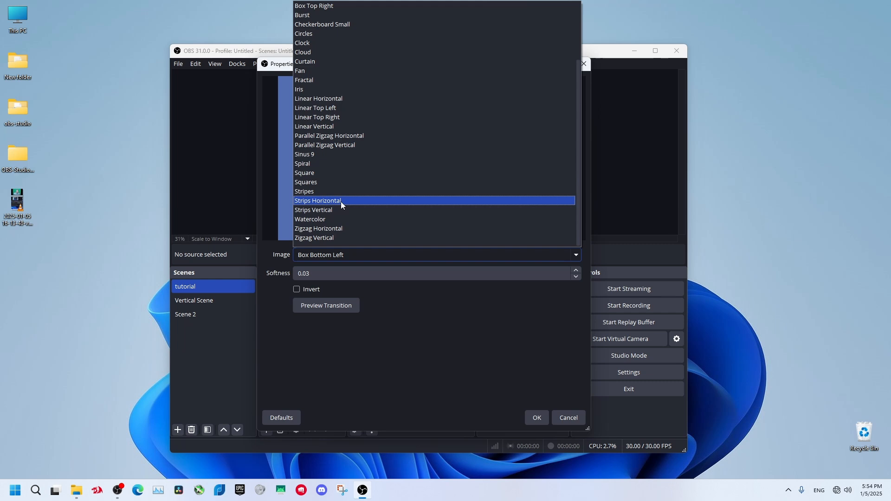
Set the Luma Wipe image to Strips Horizontal and preview it by switching repeatedly among Vertical Scene, Scene 2 and tutorial.
{"action": "left_click", "coordinate": [340, 202]}
{"action": "left_click", "coordinate": [537, 416]}
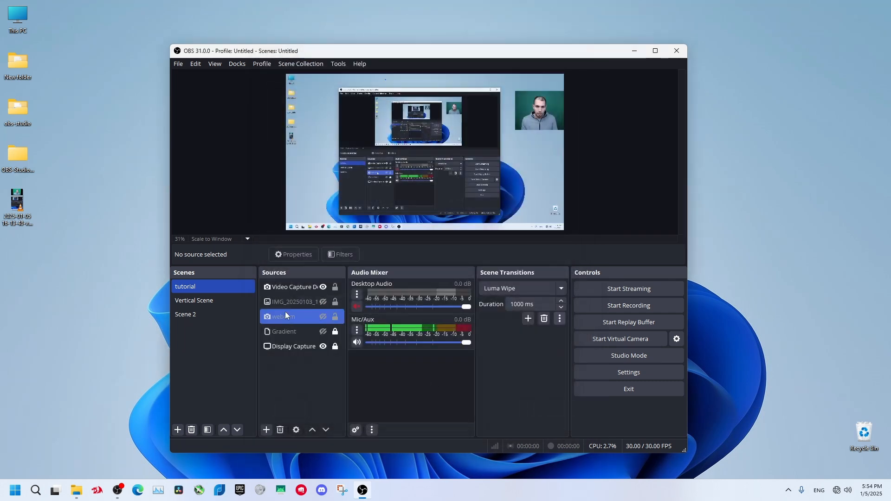
{"action": "left_click", "coordinate": [218, 302]}
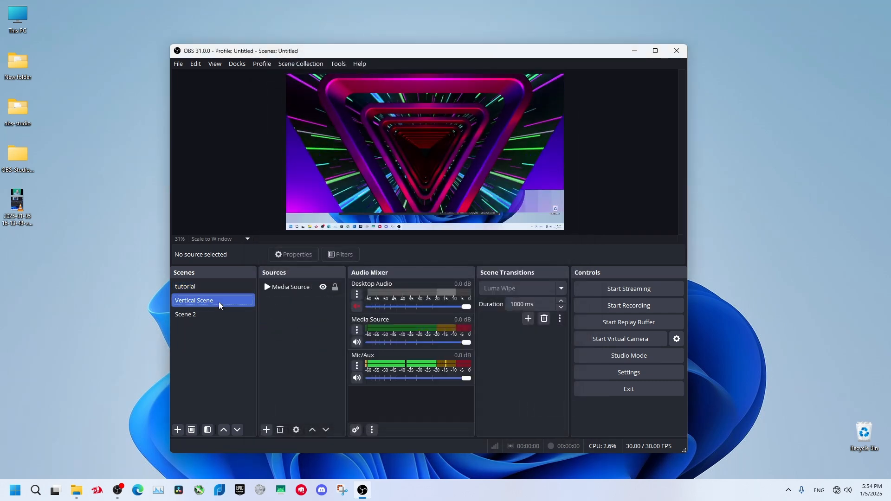
{"action": "left_click", "coordinate": [213, 314]}
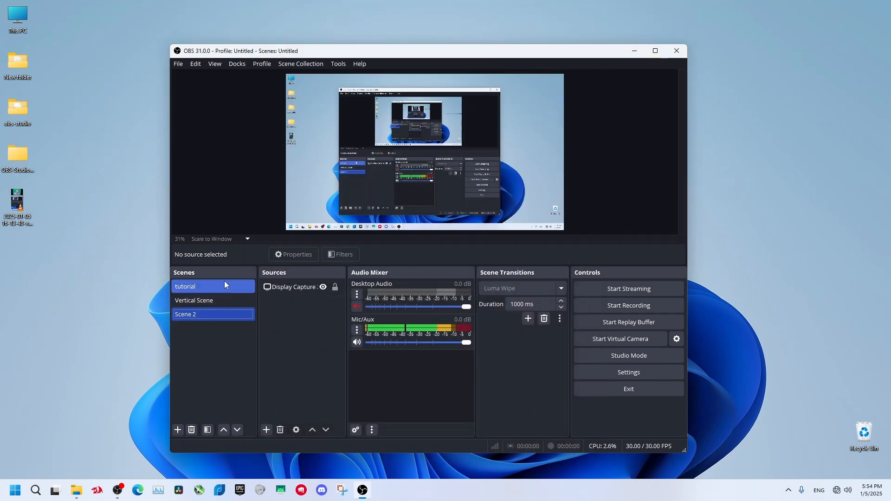
{"action": "left_click", "coordinate": [219, 299]}
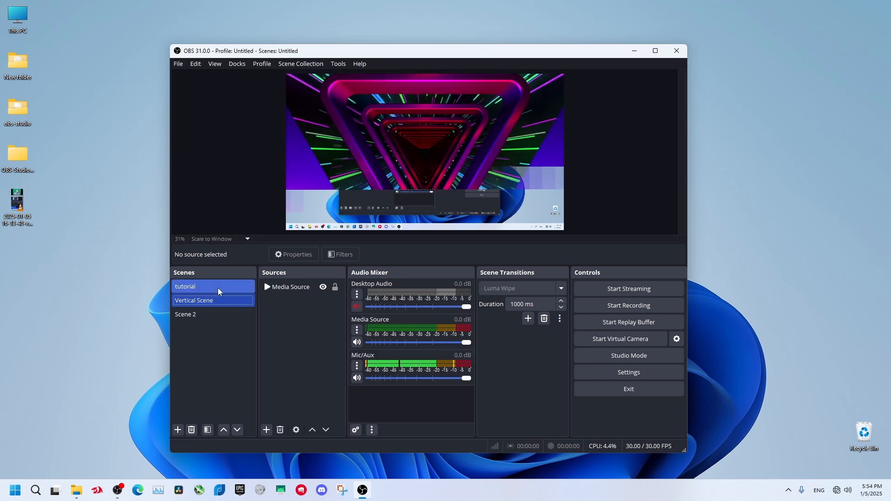
{"action": "left_click", "coordinate": [218, 287]}
{"action": "left_click", "coordinate": [208, 315]}
{"action": "left_click", "coordinate": [207, 301]}
{"action": "left_click", "coordinate": [231, 286]}
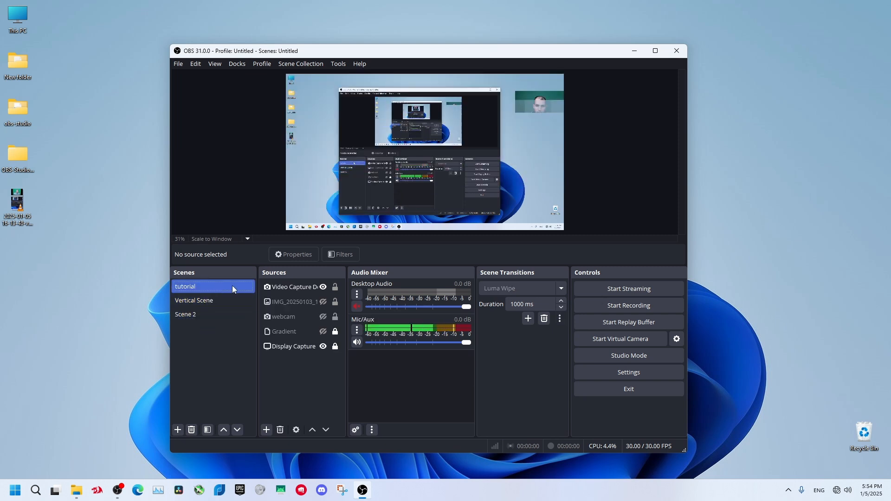
Open the properties of the webcam's Video Capture Device source in the tutorial scene.
{"action": "double_click", "coordinate": [523, 124]}
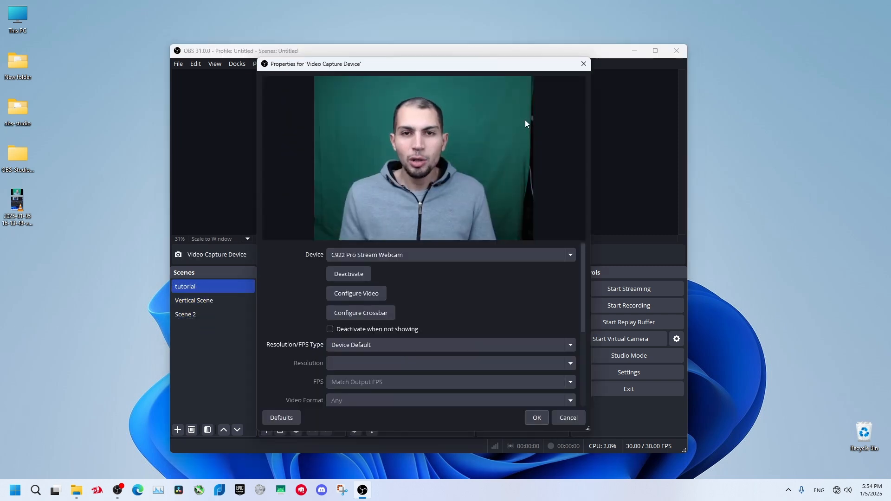